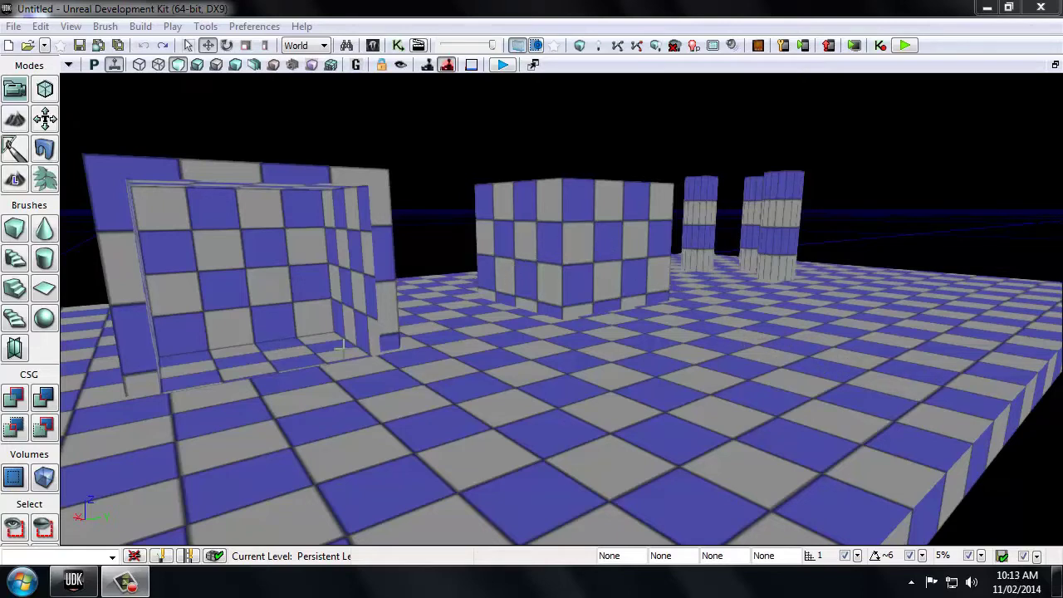
Open the actor class list with the Lights category expanded and its SkyLights group collapsed.
{"action": "mouse_move", "coordinate": [856, 286]}
{"action": "right_mouse_down"}
{"action": "mouse_move", "coordinate": [822, 281]}
{"action": "mouse_move", "coordinate": [824, 297]}
{"action": "mouse_move", "coordinate": [794, 302]}
{"action": "mouse_move", "coordinate": [879, 290]}
{"action": "mouse_move", "coordinate": [848, 282]}
{"action": "right_mouse_up"}
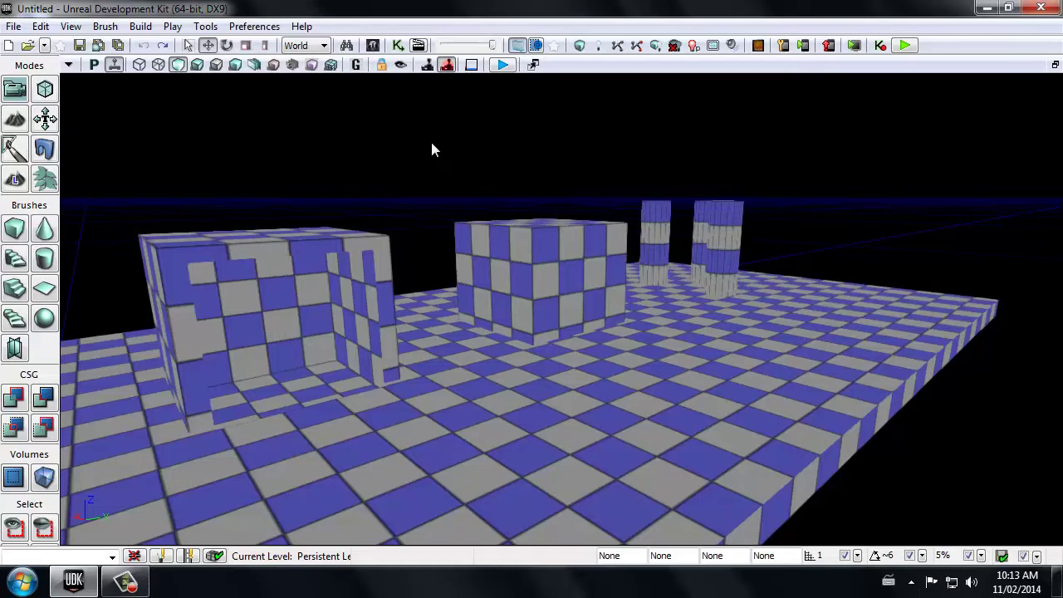
{"action": "left_click", "coordinate": [373, 46]}
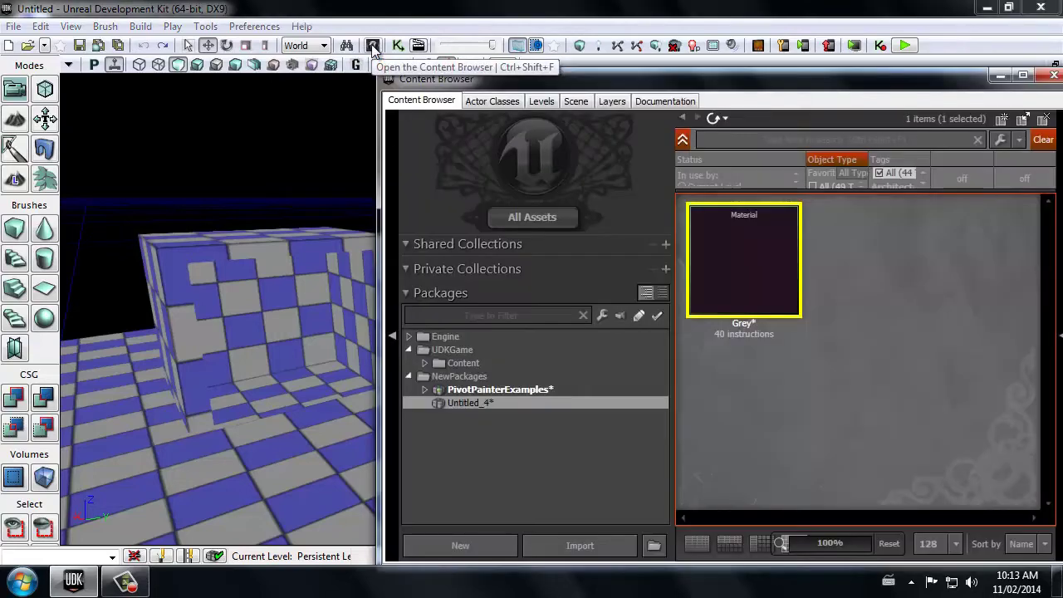
{"action": "left_click", "coordinate": [491, 102]}
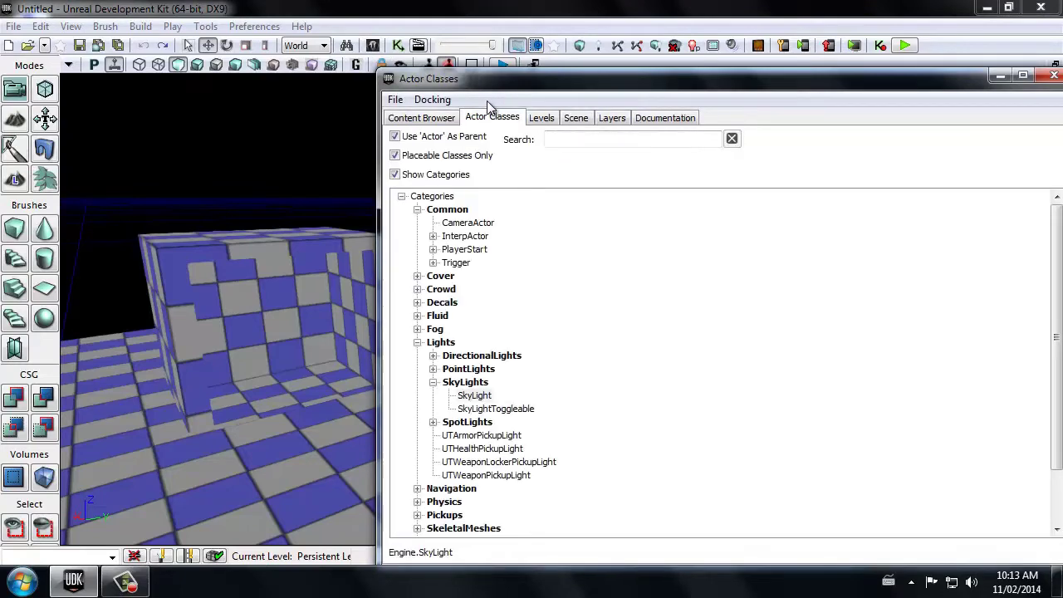
{"action": "left_click", "coordinate": [419, 342]}
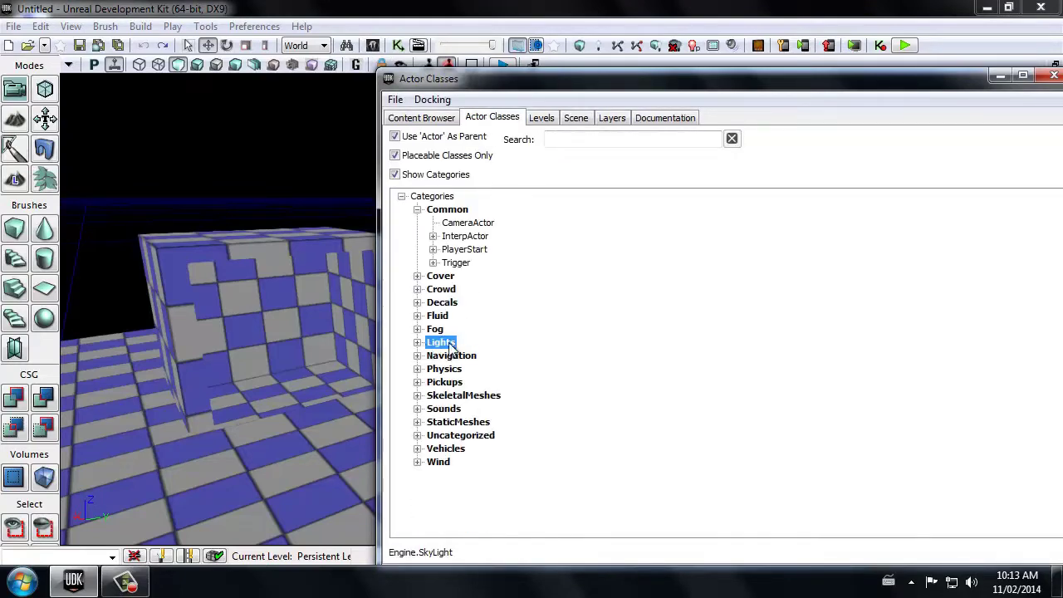
{"action": "left_click", "coordinate": [418, 342]}
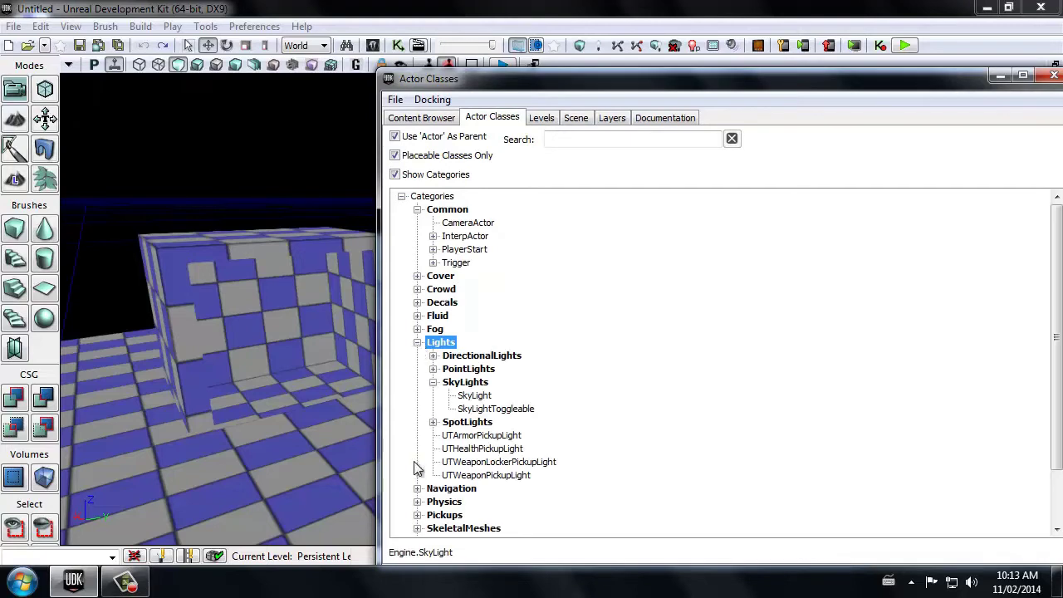
{"action": "left_click", "coordinate": [432, 382]}
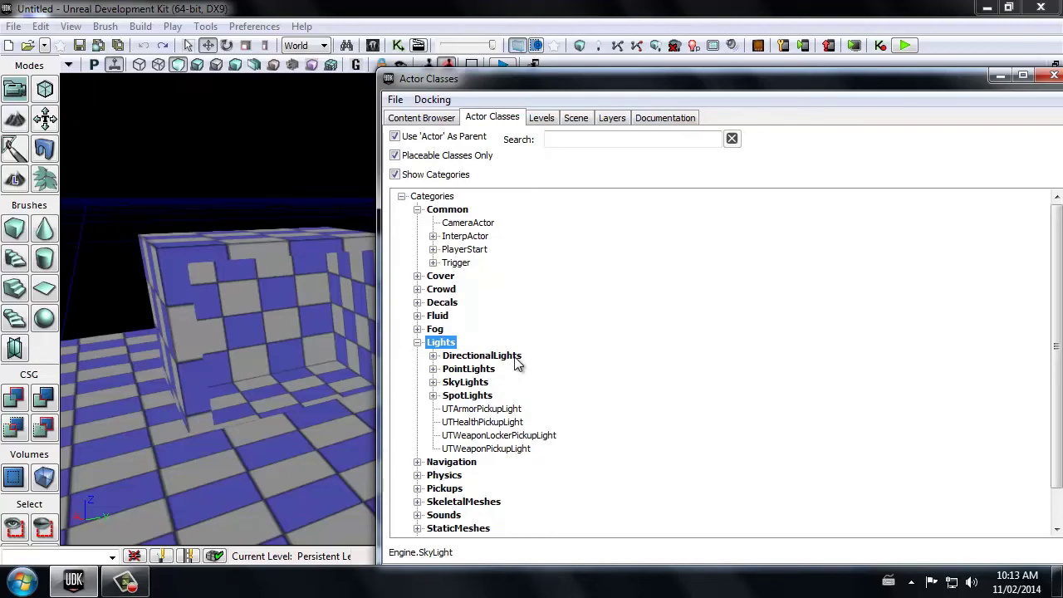
Examine the light groups DirectionalLights, PointLights, SkyLights and SpotLights in the actor class list.
{"action": "left_click", "coordinate": [514, 356]}
{"action": "left_click", "coordinate": [493, 371]}
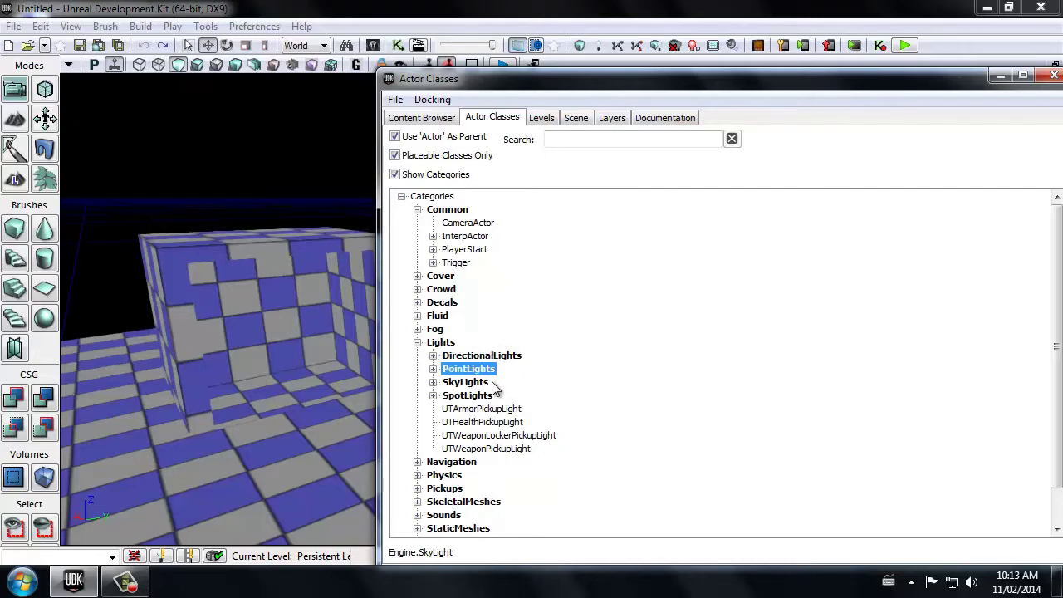
{"action": "left_click", "coordinate": [488, 399]}
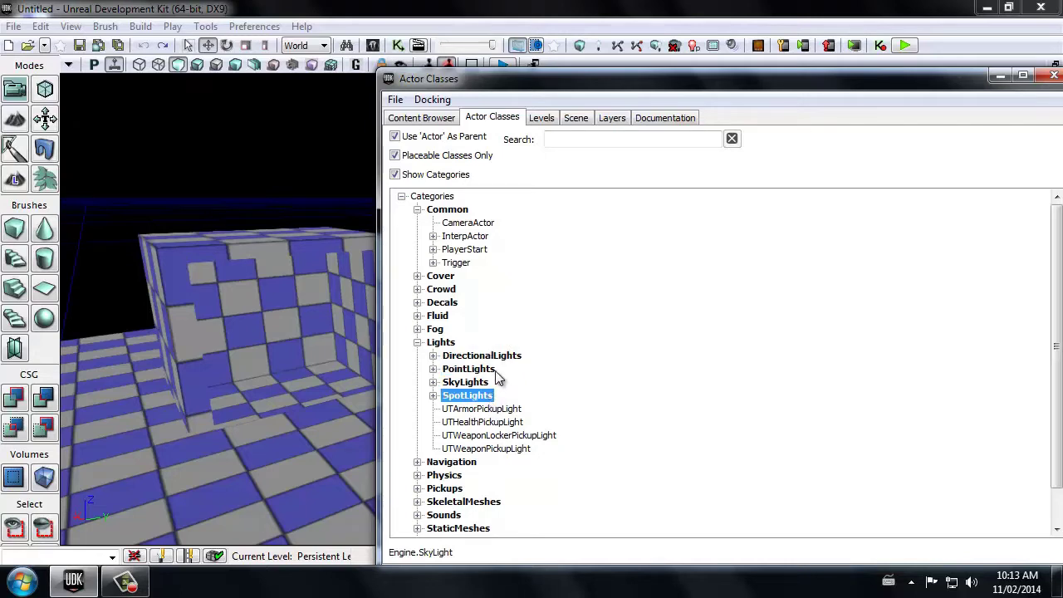
{"action": "left_click", "coordinate": [509, 358]}
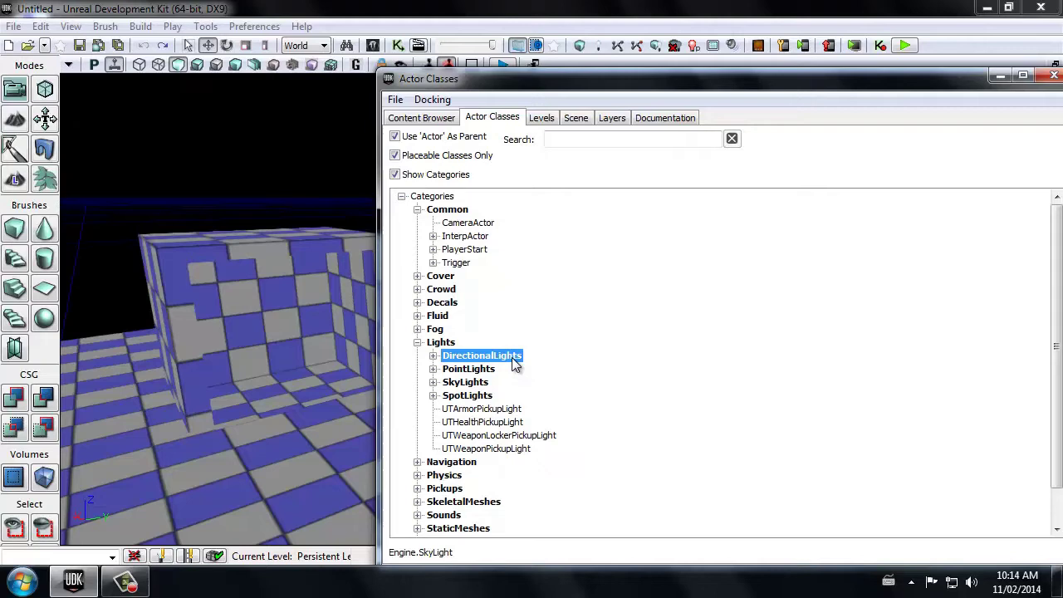
{"action": "left_click", "coordinate": [486, 371]}
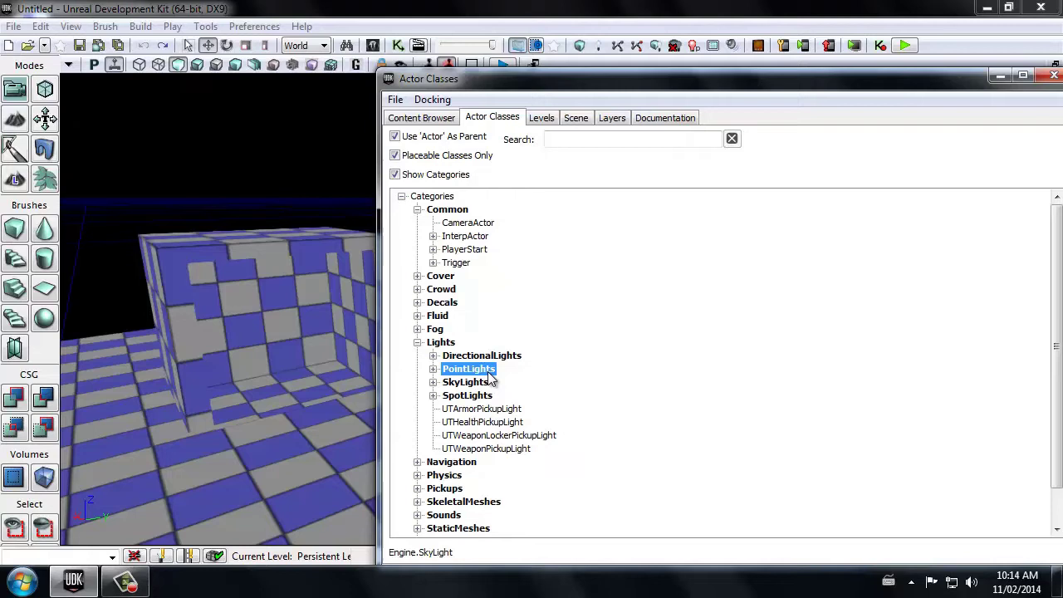
{"action": "left_click", "coordinate": [473, 385]}
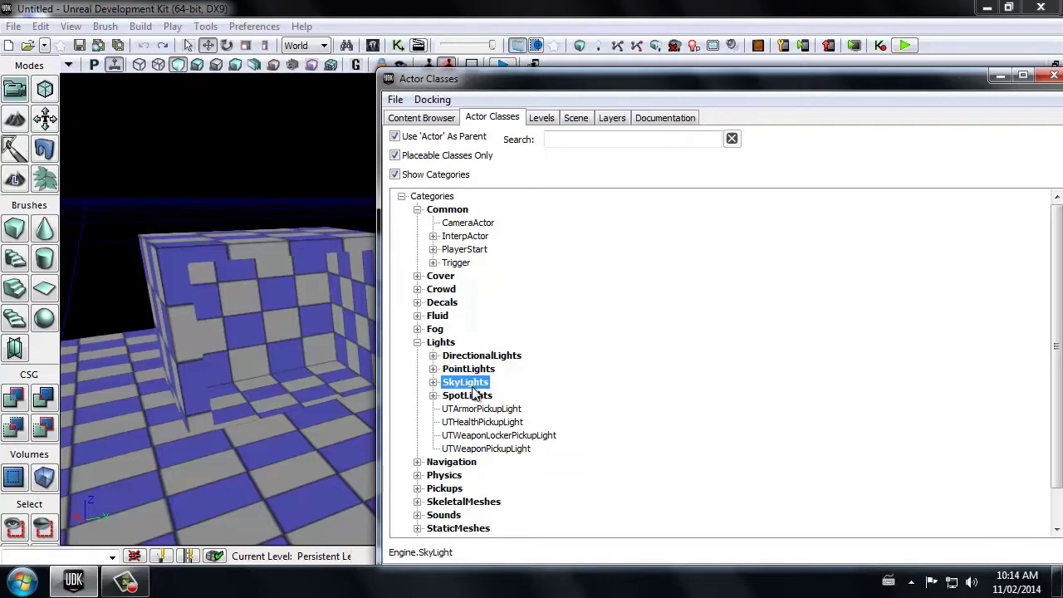
{"action": "left_click", "coordinate": [473, 397]}
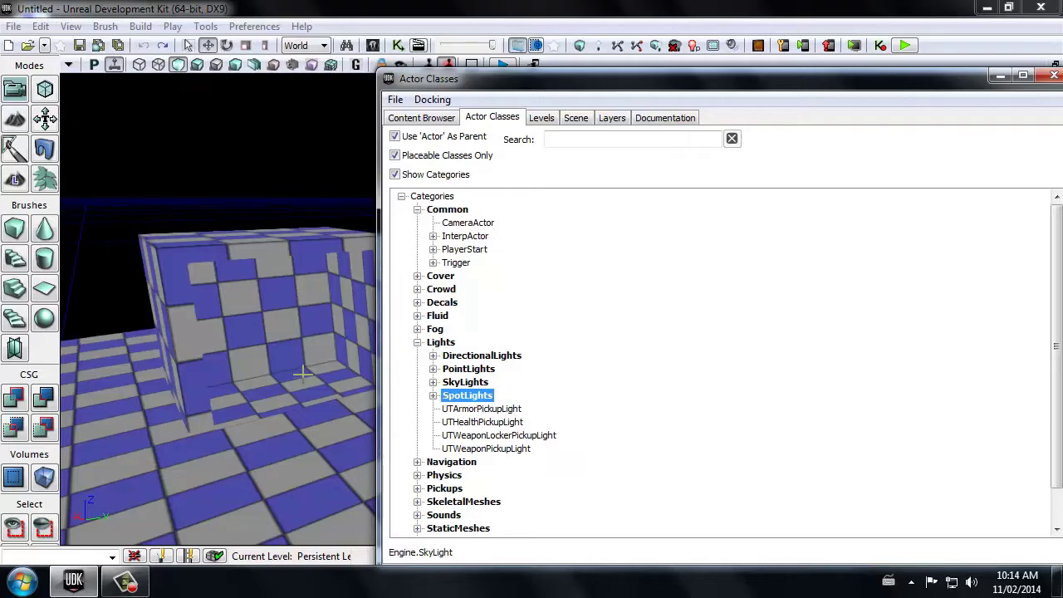
Narrow the Actor Classes window to uncover more of the level, and expand the DirectionalLights group.
{"action": "left_click_drag", "start_coordinate": [303, 373], "coordinate": [355, 368]}
{"action": "left_click_drag", "start_coordinate": [377, 199], "coordinate": [681, 209]}
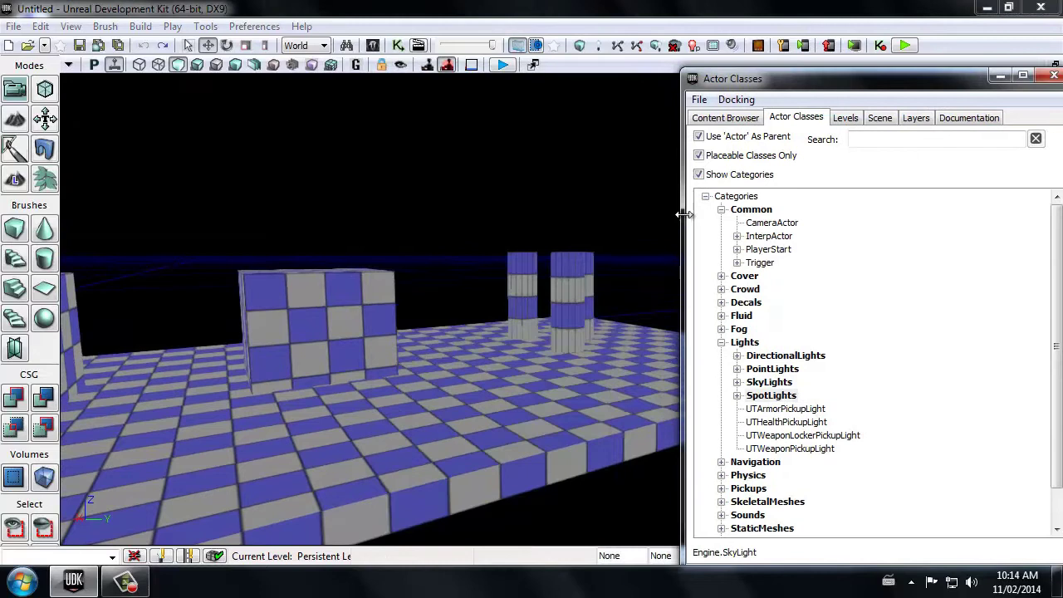
{"action": "left_click", "coordinate": [736, 356]}
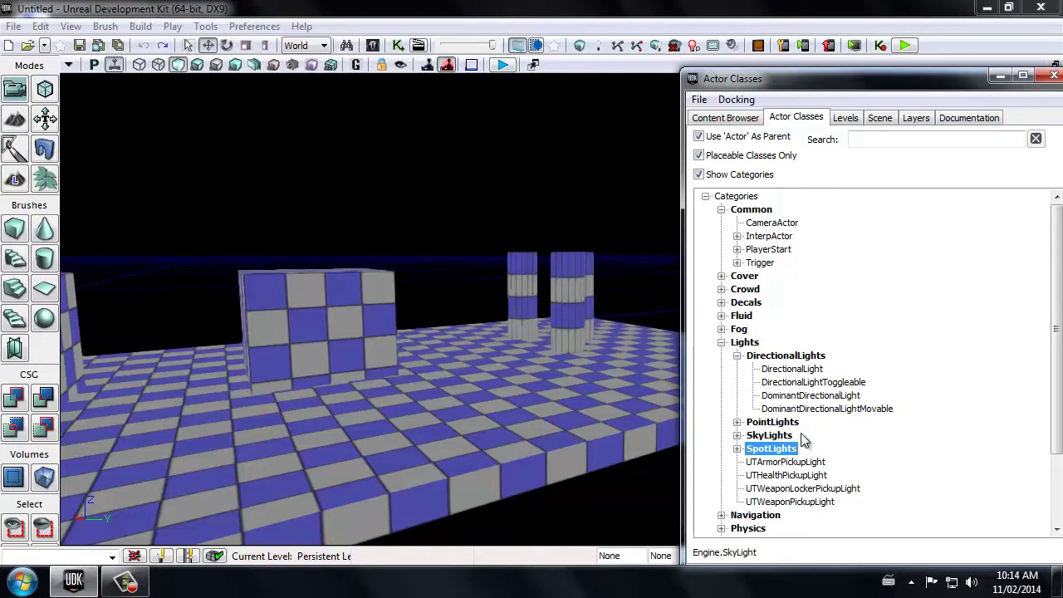
{"action": "left_click", "coordinate": [737, 422]}
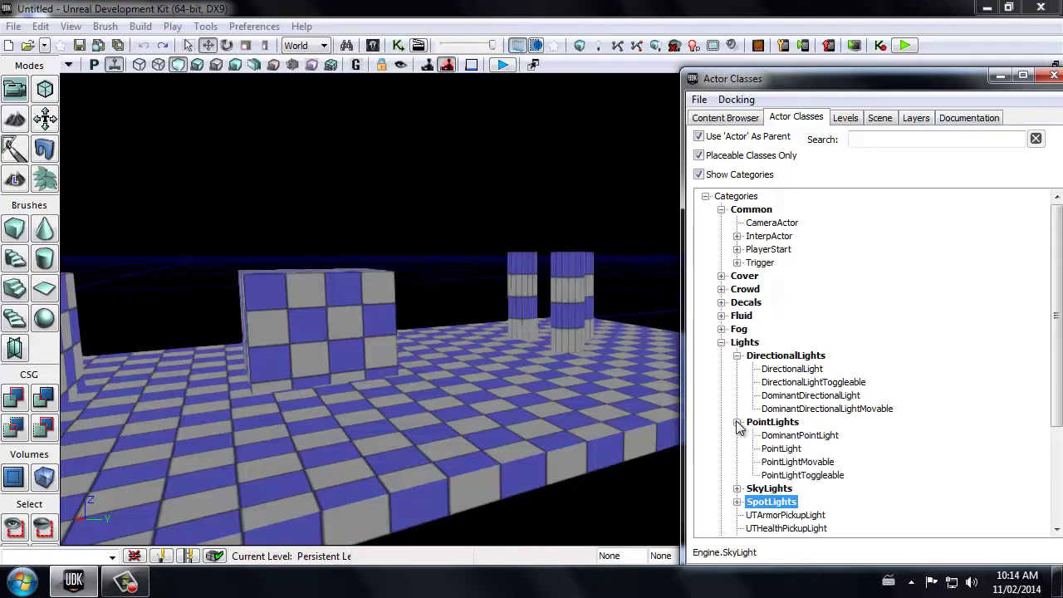
{"action": "left_click", "coordinate": [738, 423]}
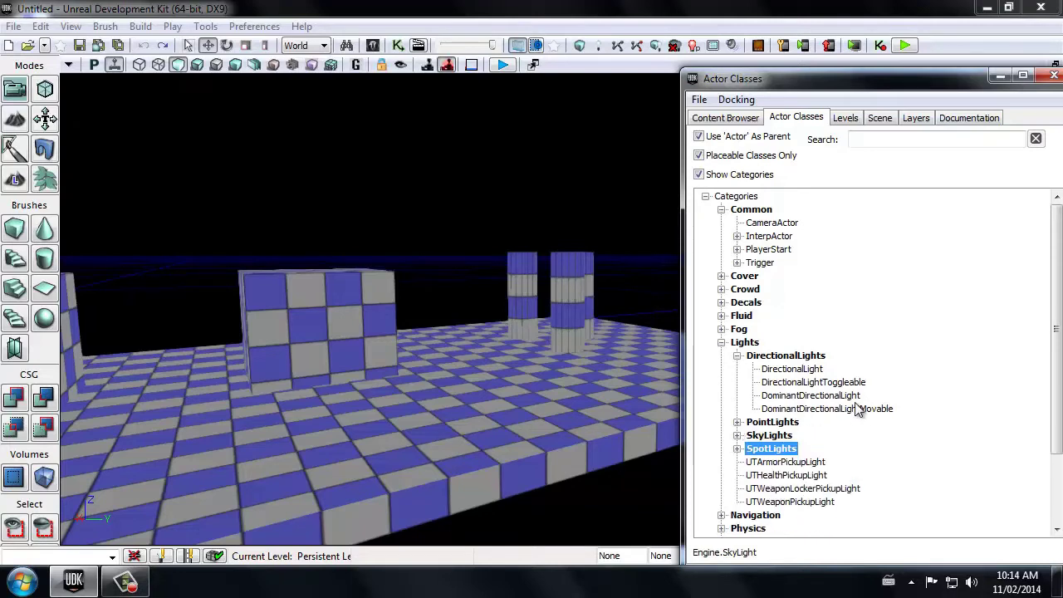
Examine the directional light classes: DirectionalLight, DirectionalLightToggleable, DominantDirectionalLight and DominantDirectionalLightMovable.
{"action": "left_click", "coordinate": [814, 373]}
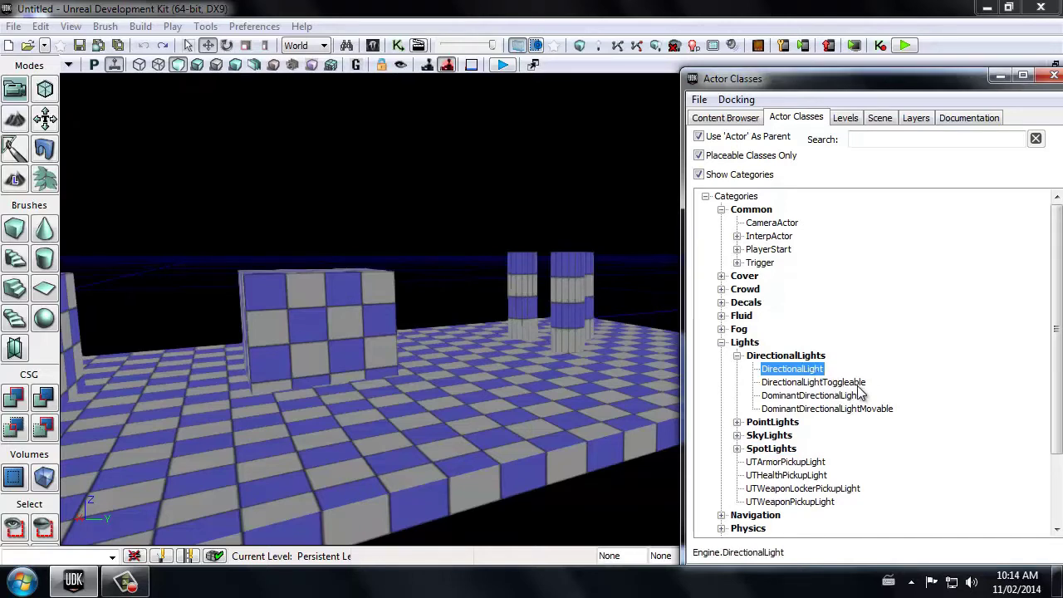
{"action": "left_click", "coordinate": [859, 384]}
{"action": "left_click", "coordinate": [842, 396]}
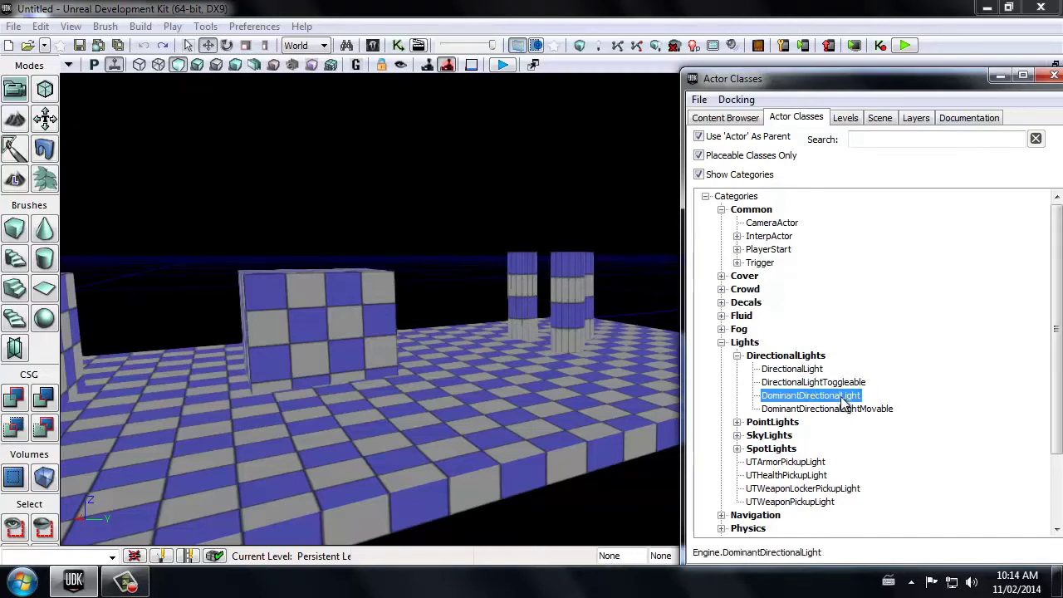
{"action": "left_click", "coordinate": [797, 411]}
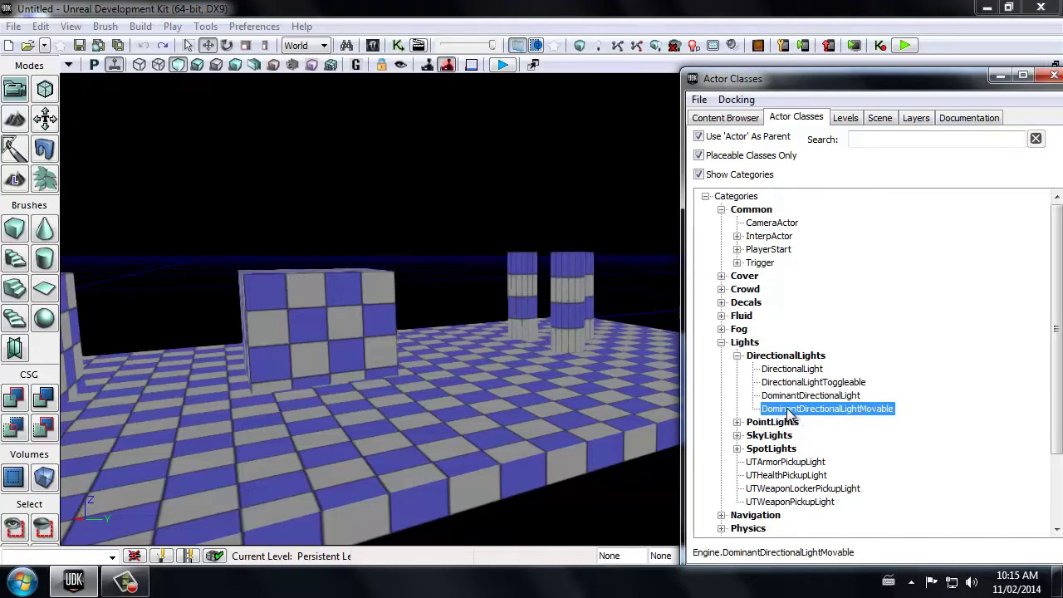
{"action": "left_click", "coordinate": [805, 371]}
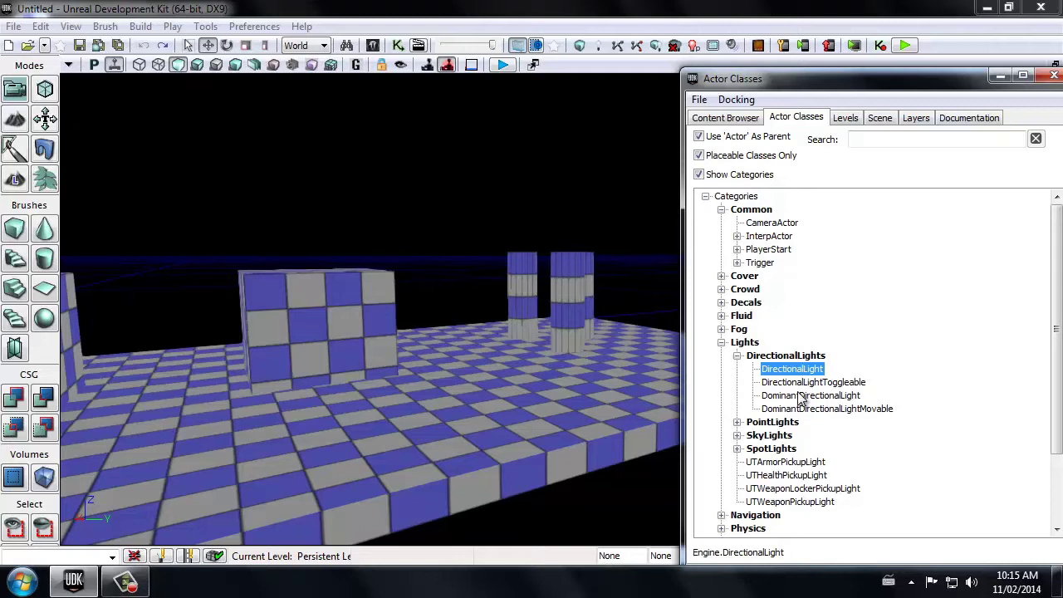
{"action": "left_click", "coordinate": [850, 385]}
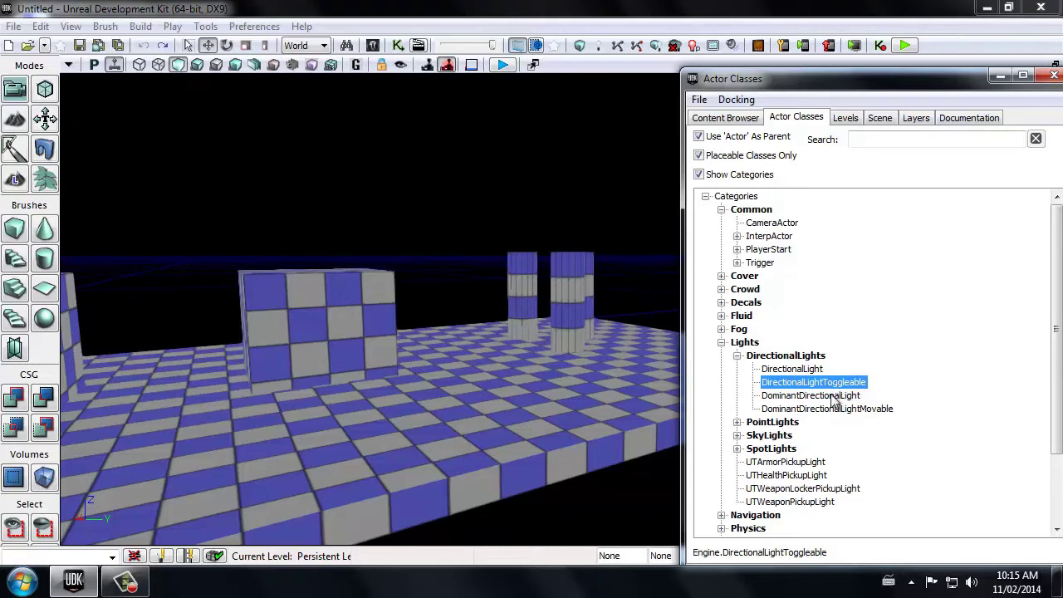
{"action": "left_click", "coordinate": [806, 398]}
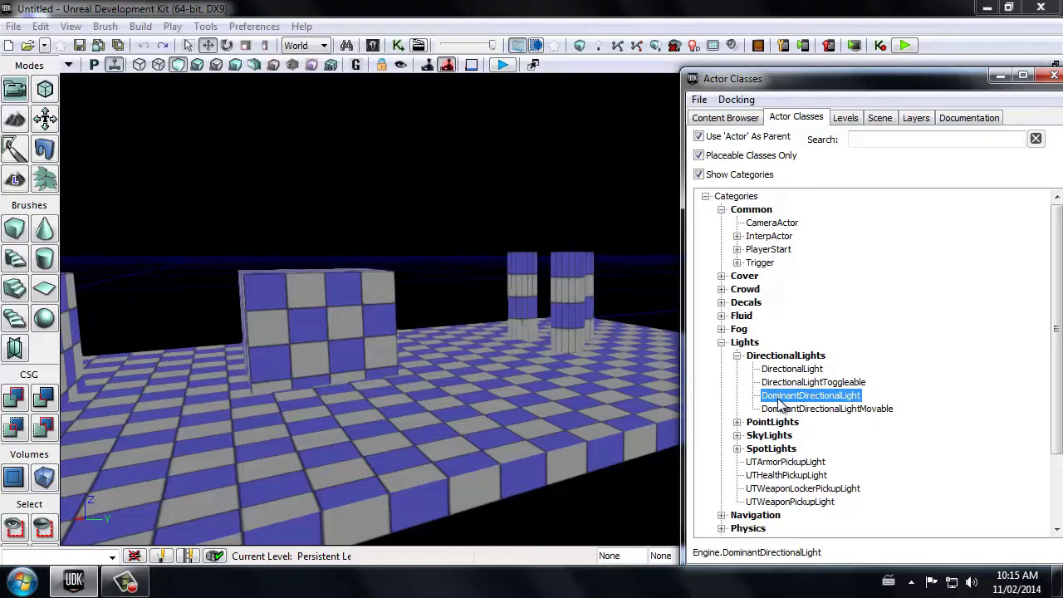
{"action": "left_click", "coordinate": [822, 411]}
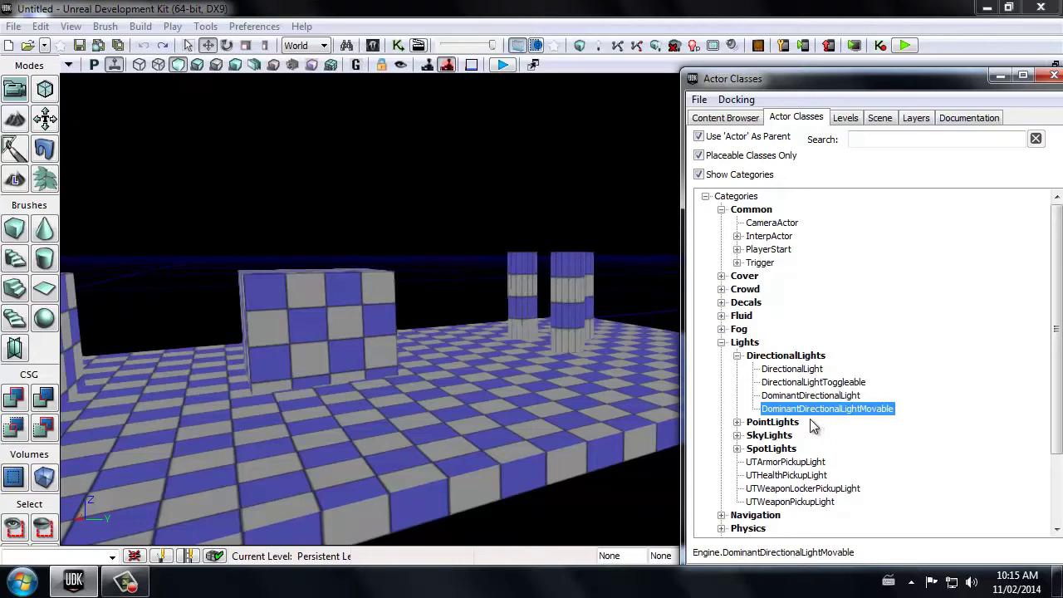
{"action": "left_click", "coordinate": [801, 359]}
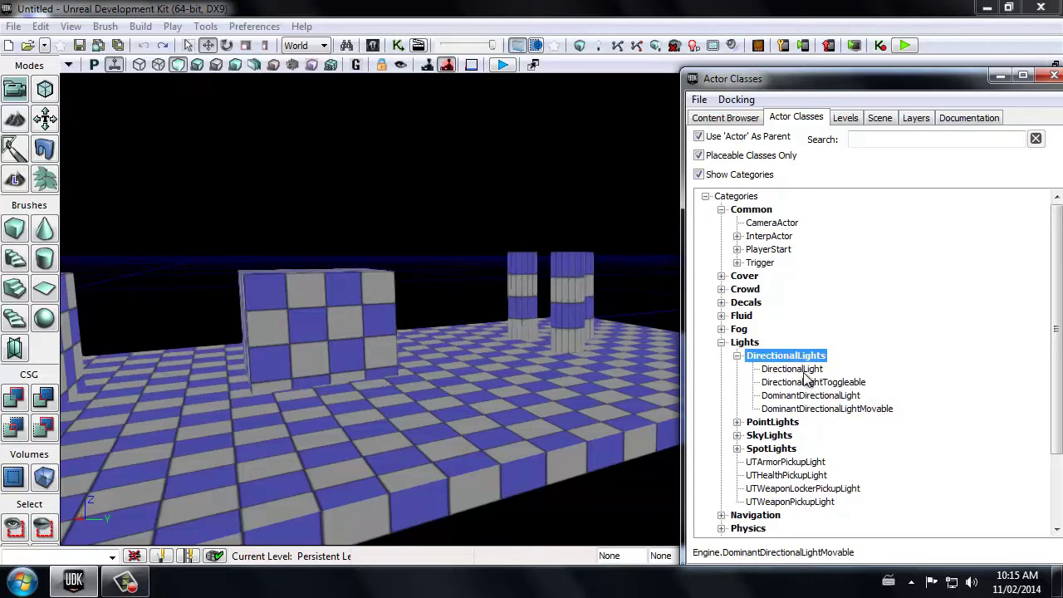
Place a DirectionalLight actor on the floor beside the central cube, and minimise the Actor Classes window.
{"action": "left_click", "coordinate": [793, 370]}
{"action": "left_click_drag", "start_coordinate": [800, 374], "coordinate": [393, 365]}
{"action": "right_click_drag", "start_coordinate": [492, 370], "coordinate": [498, 325]}
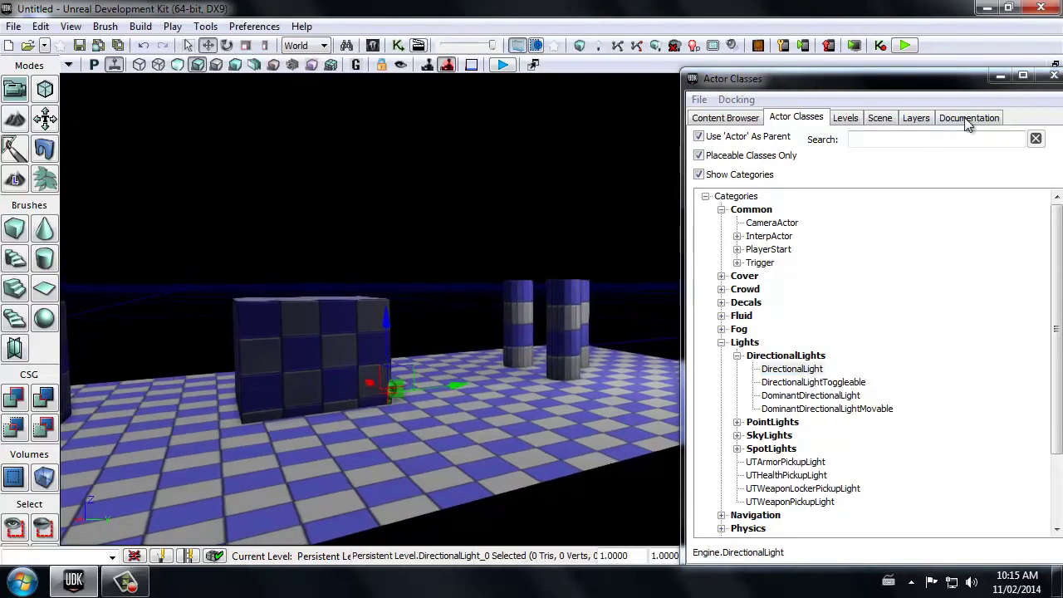
{"action": "left_click", "coordinate": [1000, 78]}
{"action": "right_click_drag", "start_coordinate": [572, 290], "coordinate": [402, 255]}
{"action": "left_click_drag", "start_coordinate": [401, 253], "coordinate": [598, 268]}
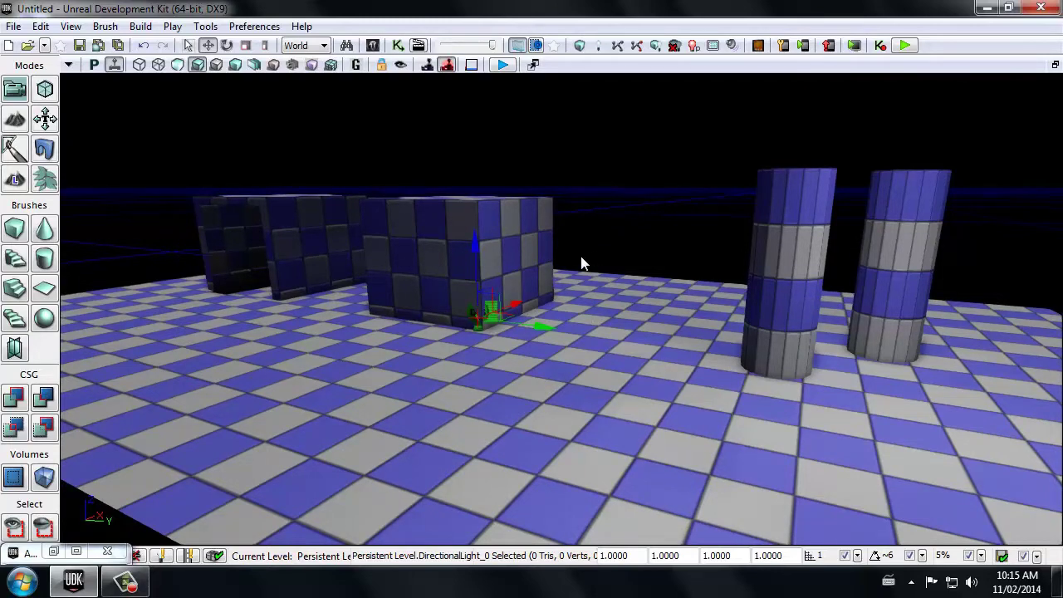
Move the directional light away from the cube's base and raise it above the floor.
{"action": "left_click_drag", "start_coordinate": [498, 312], "coordinate": [404, 366]}
{"action": "left_click_drag", "start_coordinate": [322, 291], "coordinate": [266, 126]}
{"action": "left_click_drag", "start_coordinate": [318, 212], "coordinate": [370, 233]}
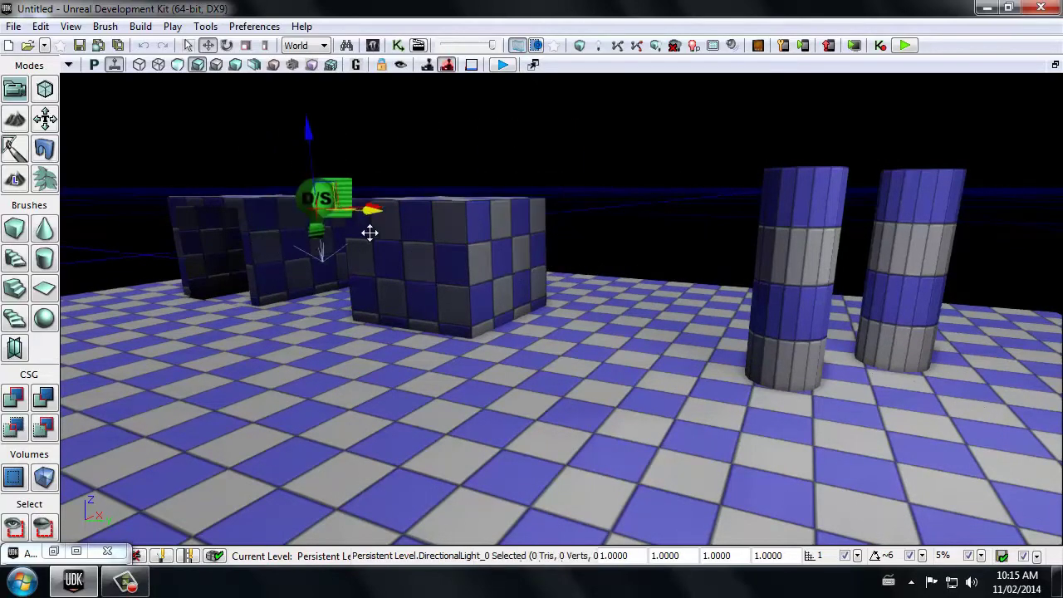
{"action": "mouse_move", "coordinate": [580, 226]}
{"action": "right_mouse_down"}
{"action": "mouse_move", "coordinate": [395, 202]}
{"action": "mouse_move", "coordinate": [364, 222]}
{"action": "mouse_move", "coordinate": [598, 232]}
{"action": "right_mouse_up"}
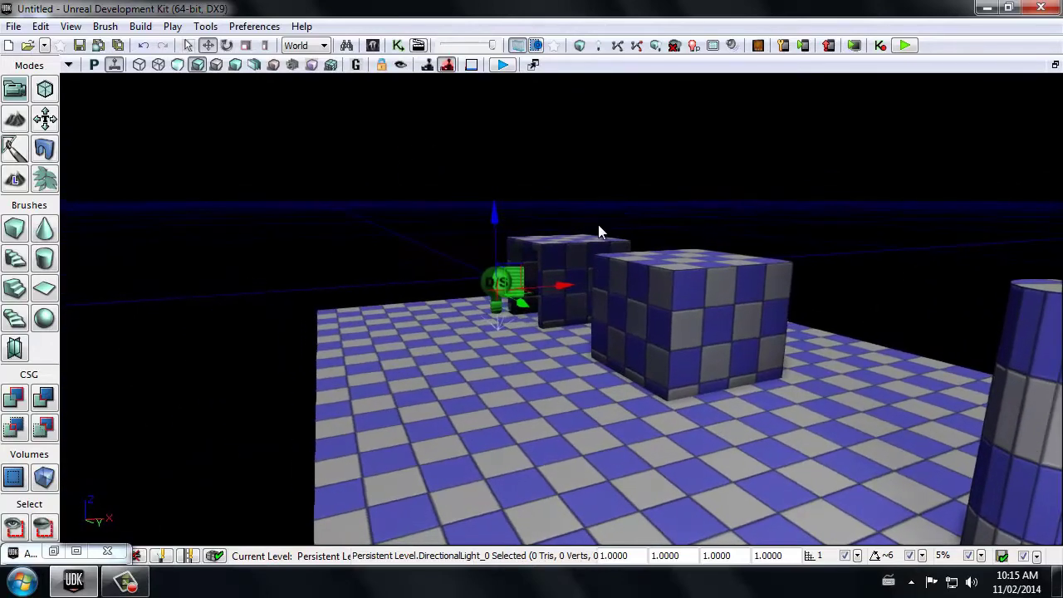
Switch the directional light to rotation mode and tilt it about its Y axis so it shines across the cubes.
{"action": "key", "text": "space"}
{"action": "left_click_drag", "start_coordinate": [503, 225], "coordinate": [410, 219]}
{"action": "key", "text": "space"}
{"action": "key", "text": "space"}
{"action": "key", "text": "space"}
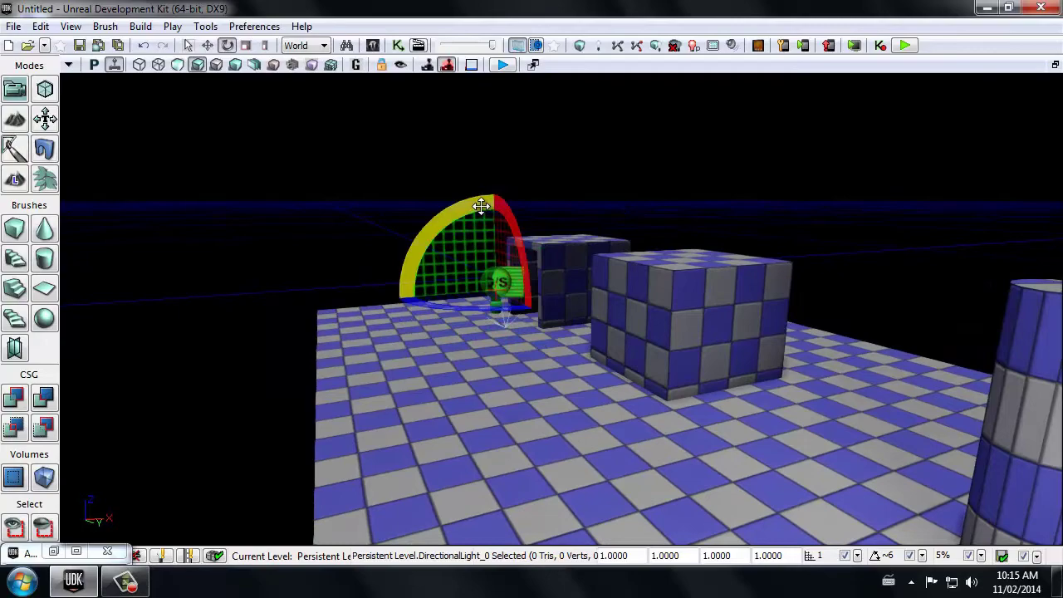
{"action": "mouse_move", "coordinate": [481, 206]}
{"action": "left_mouse_down"}
{"action": "mouse_move", "coordinate": [324, 235]}
{"action": "mouse_move", "coordinate": [484, 204]}
{"action": "left_mouse_up"}
{"action": "right_click_drag", "start_coordinate": [721, 361], "coordinate": [700, 363]}
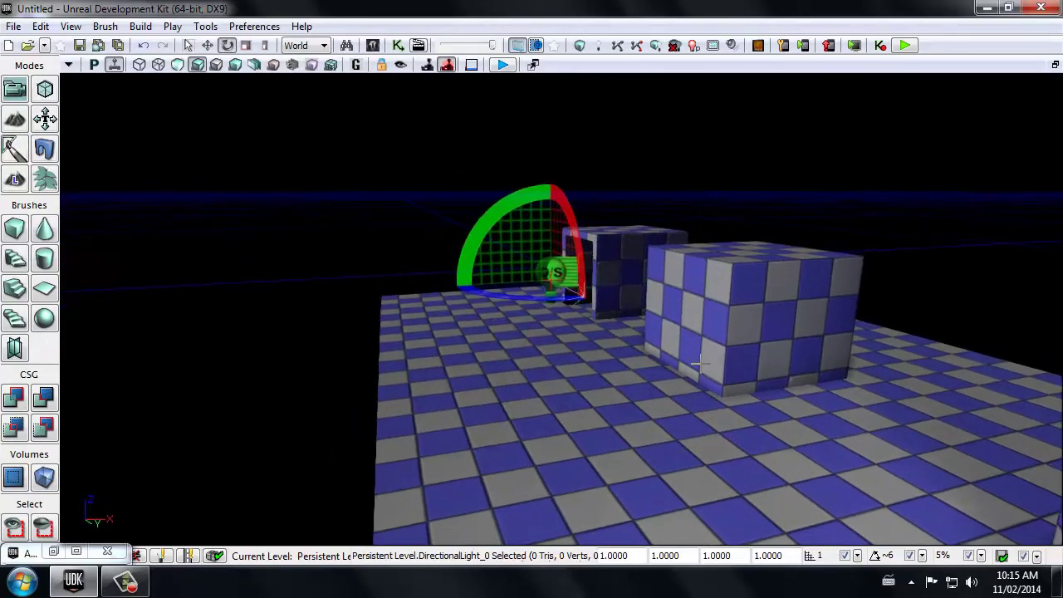
{"action": "left_click_drag", "start_coordinate": [700, 362], "coordinate": [722, 357]}
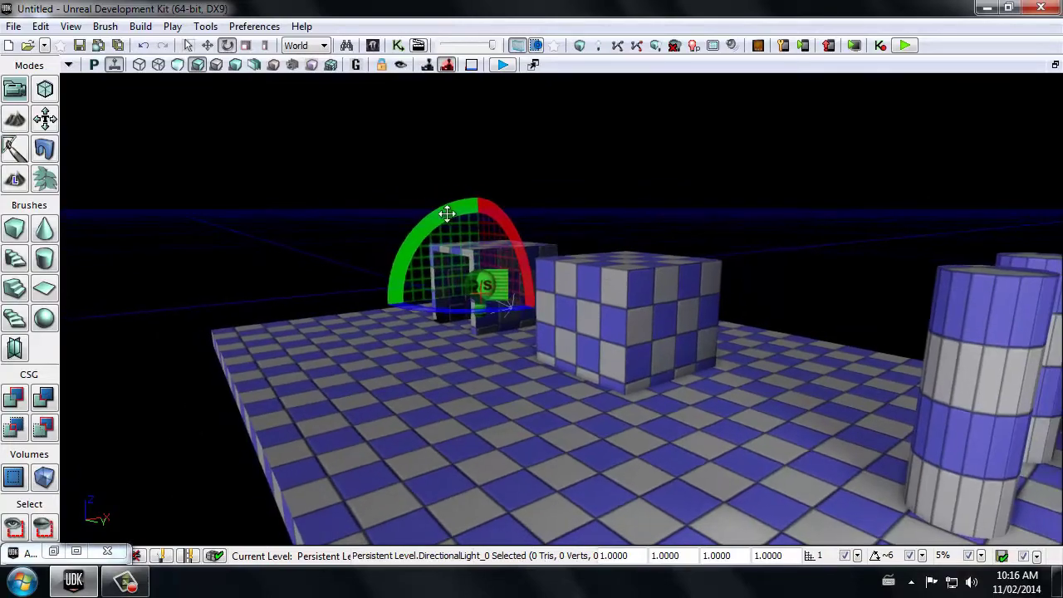
Swing the directional light through different tilt angles about its Y axis, finishing aimed toward the central cube and pillars.
{"action": "mouse_move", "coordinate": [447, 214]}
{"action": "left_mouse_down"}
{"action": "mouse_move", "coordinate": [482, 171]}
{"action": "mouse_move", "coordinate": [766, 190]}
{"action": "mouse_move", "coordinate": [951, 243]}
{"action": "left_mouse_up"}
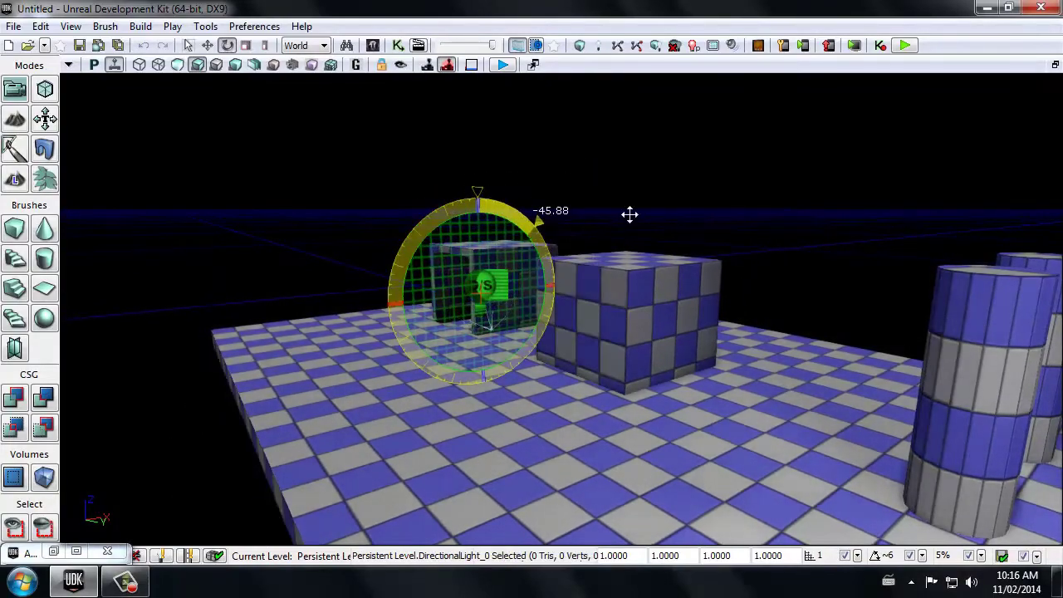
{"action": "left_click_drag", "start_coordinate": [629, 215], "coordinate": [465, 255]}
{"action": "left_click_drag", "start_coordinate": [492, 306], "coordinate": [60, 138]}
{"action": "left_click_drag", "start_coordinate": [412, 230], "coordinate": [484, 345]}
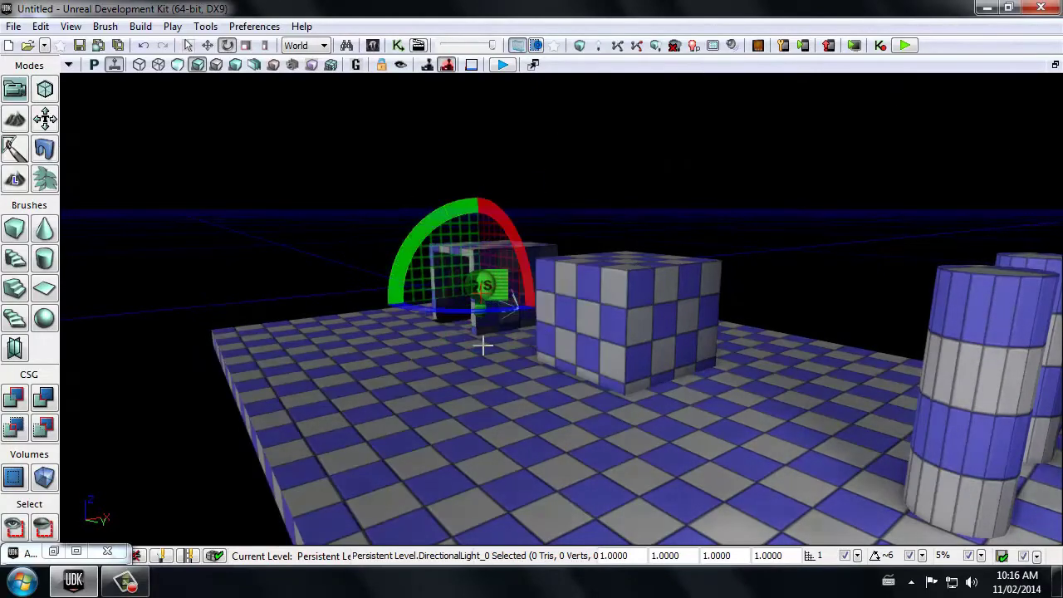
Rotate the directional light about its vertical axis and inspect the shading on the cubes from the opposite side.
{"action": "left_click_drag", "start_coordinate": [504, 310], "coordinate": [334, 275]}
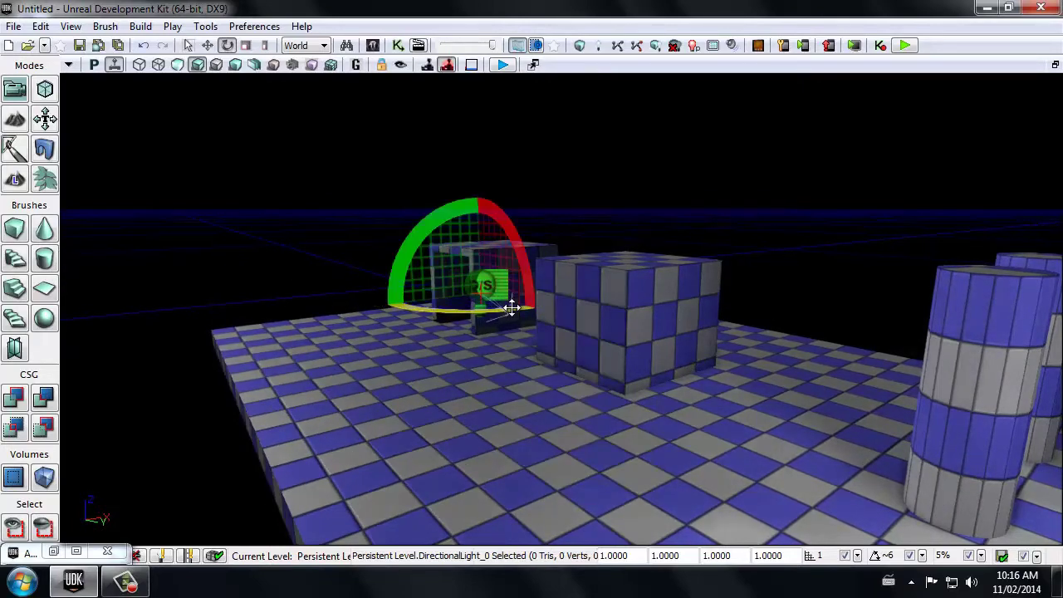
{"action": "right_click_drag", "start_coordinate": [517, 309], "coordinate": [1057, 332]}
{"action": "key", "text": "a"}
{"action": "left_click_drag", "start_coordinate": [1056, 332], "coordinate": [1057, 332]}
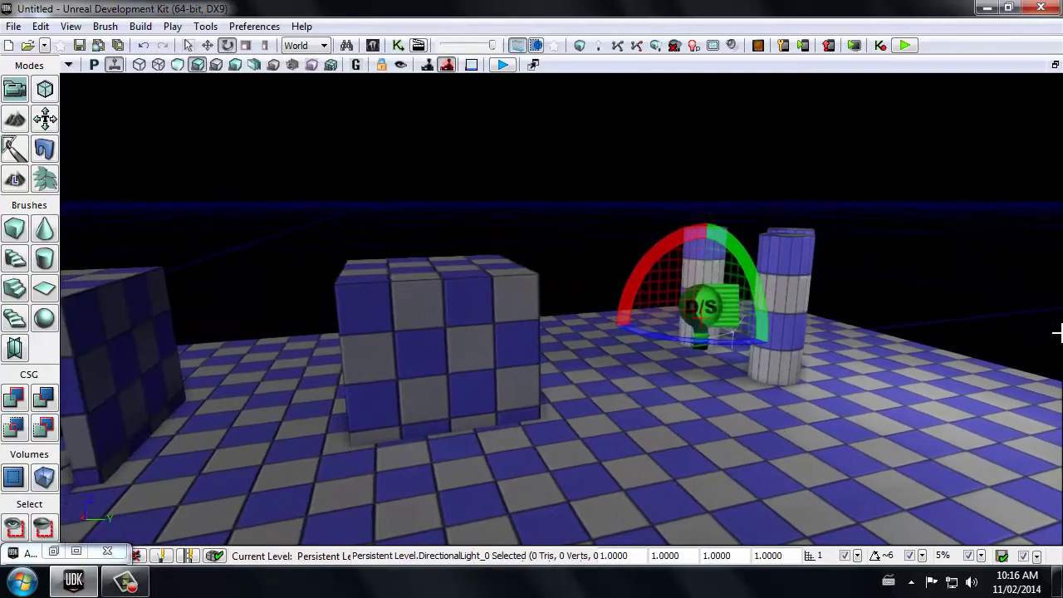
Select the directional light beside the cube and delete it from the level.
{"action": "left_click_drag", "start_coordinate": [729, 274], "coordinate": [747, 92]}
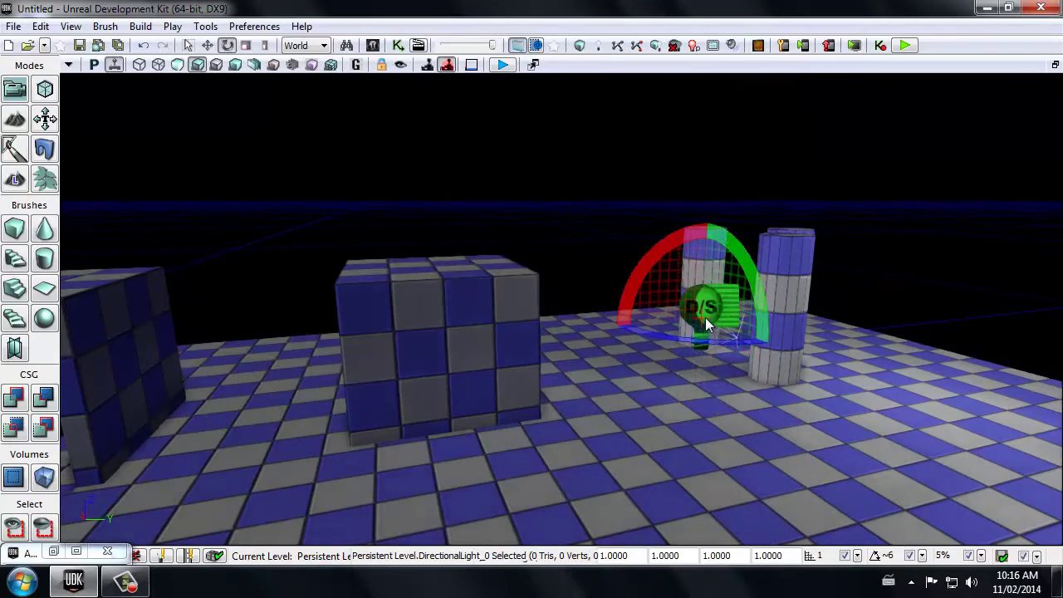
{"action": "key", "text": "Escape"}
{"action": "left_click", "coordinate": [705, 317]}
{"action": "left_click_drag", "start_coordinate": [591, 324], "coordinate": [591, 324]}
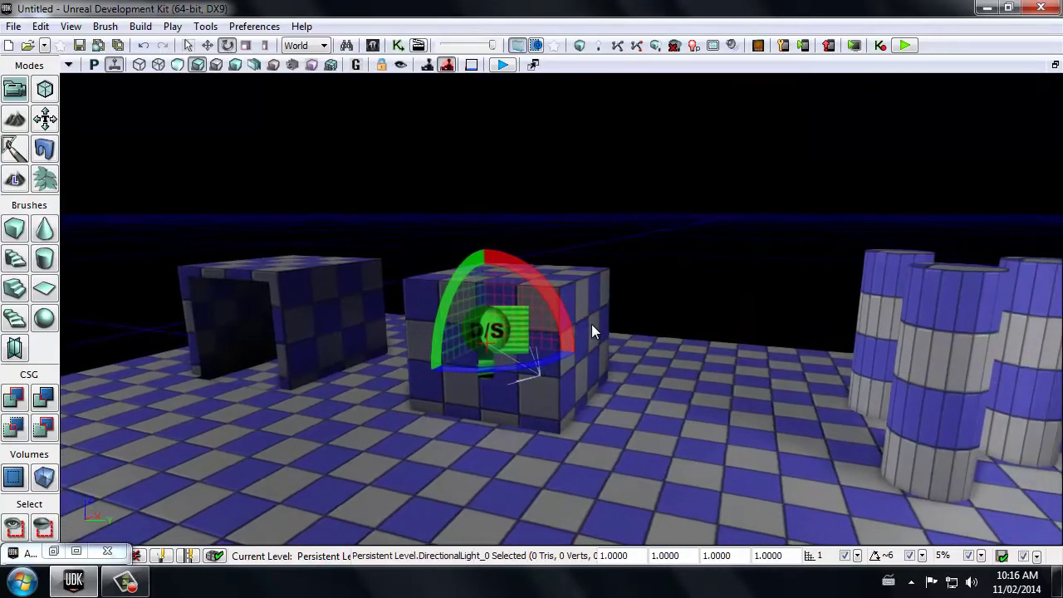
{"action": "key", "text": "Delete"}
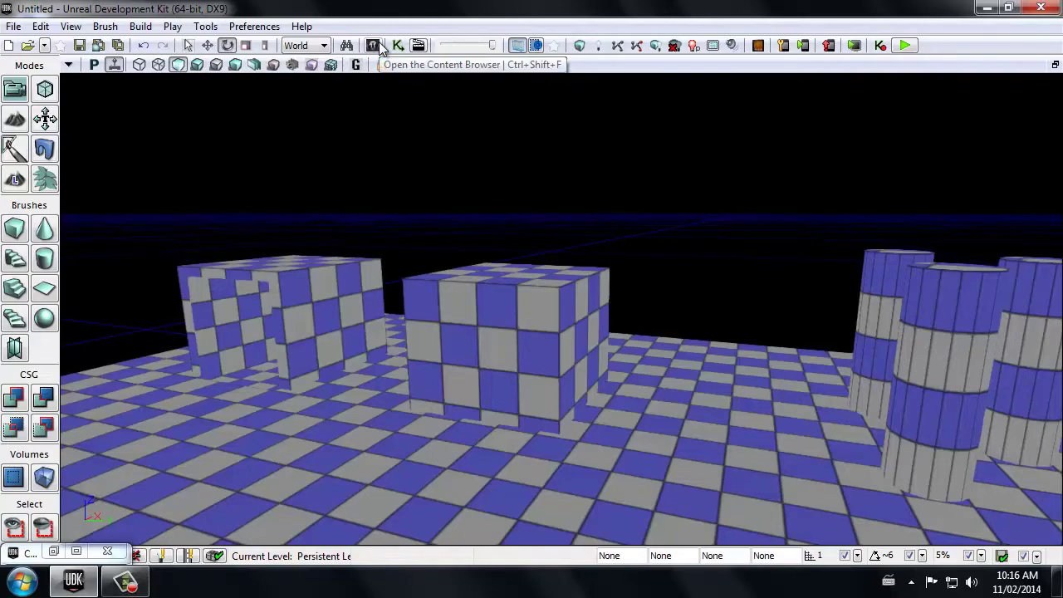
Show the actor classes, expand the PointLights category and select the PointLight class for placement.
{"action": "left_click", "coordinate": [379, 46]}
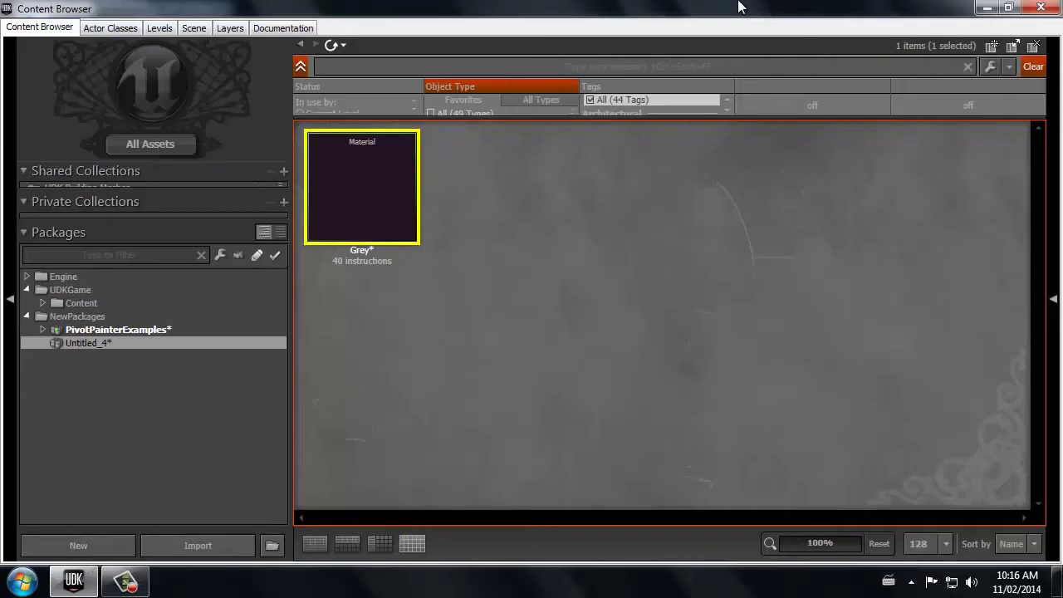
{"action": "double_click", "coordinate": [739, 6]}
{"action": "left_click", "coordinate": [795, 101]}
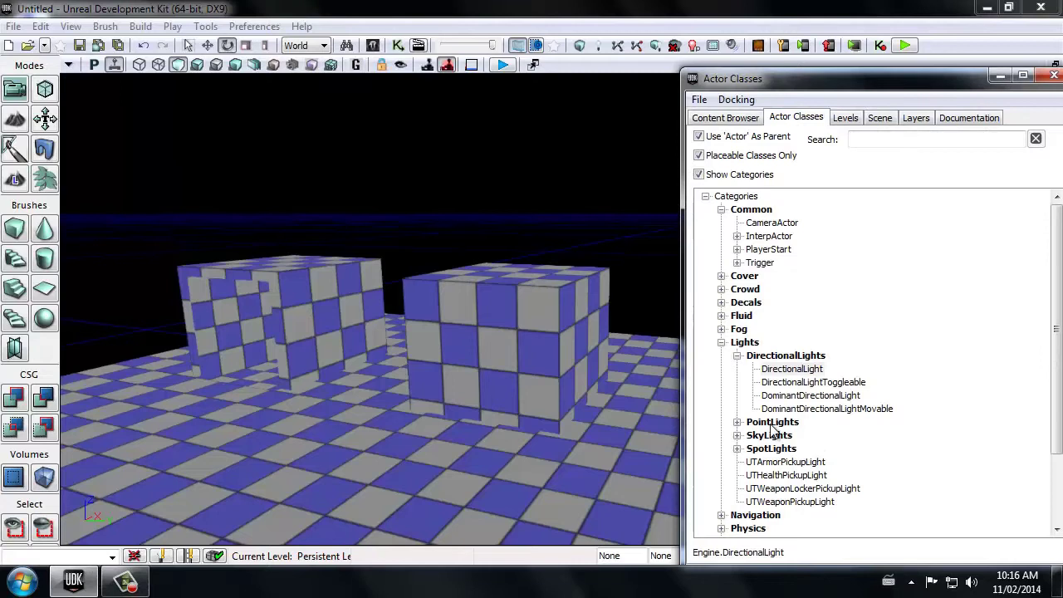
{"action": "left_click", "coordinate": [738, 423]}
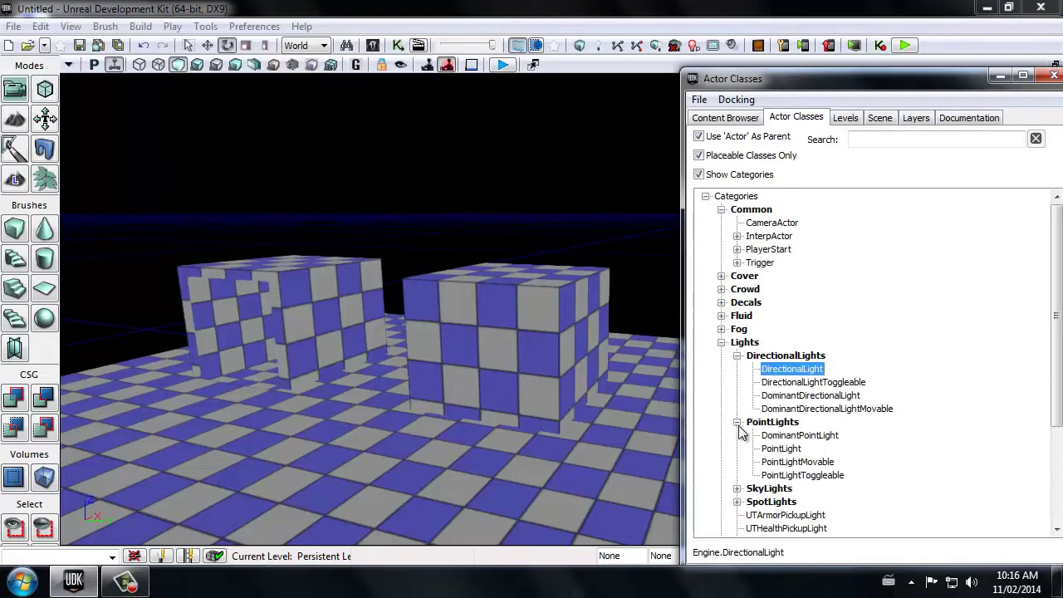
{"action": "left_click", "coordinate": [785, 449]}
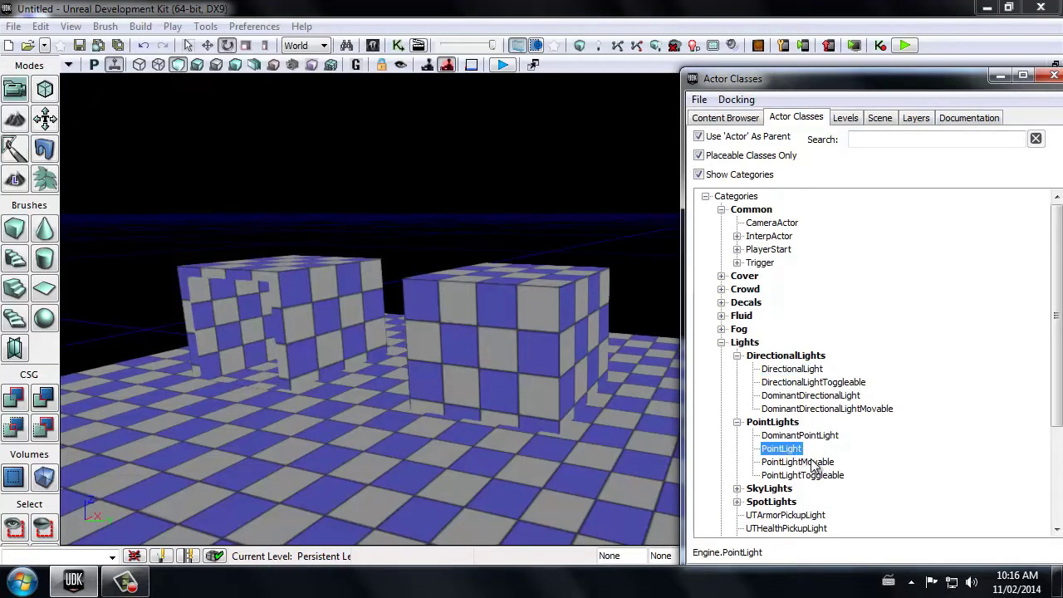
Place a point light on the floor beside the cube and undo the placement.
{"action": "right_click_drag", "start_coordinate": [561, 416], "coordinate": [640, 408]}
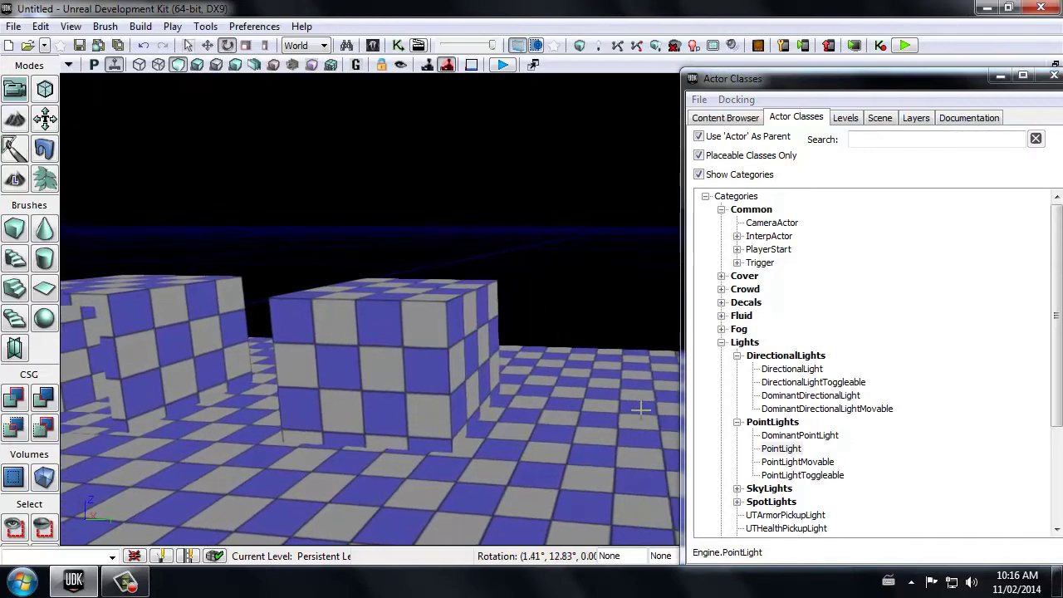
{"action": "left_click", "coordinate": [789, 450]}
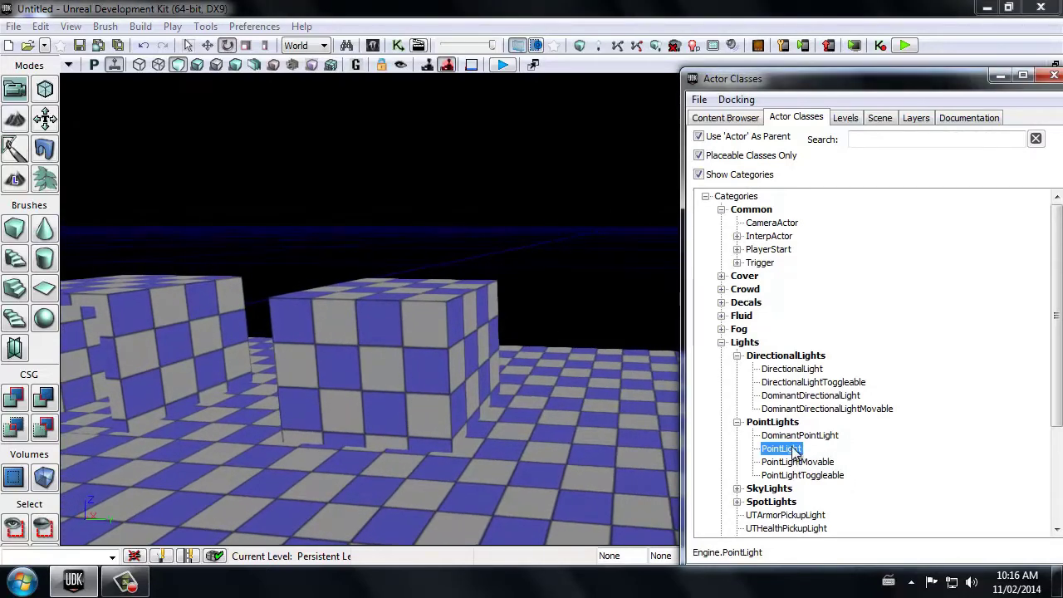
{"action": "left_click_drag", "start_coordinate": [795, 451], "coordinate": [685, 445]}
{"action": "left_click_drag", "start_coordinate": [563, 440], "coordinate": [563, 441]}
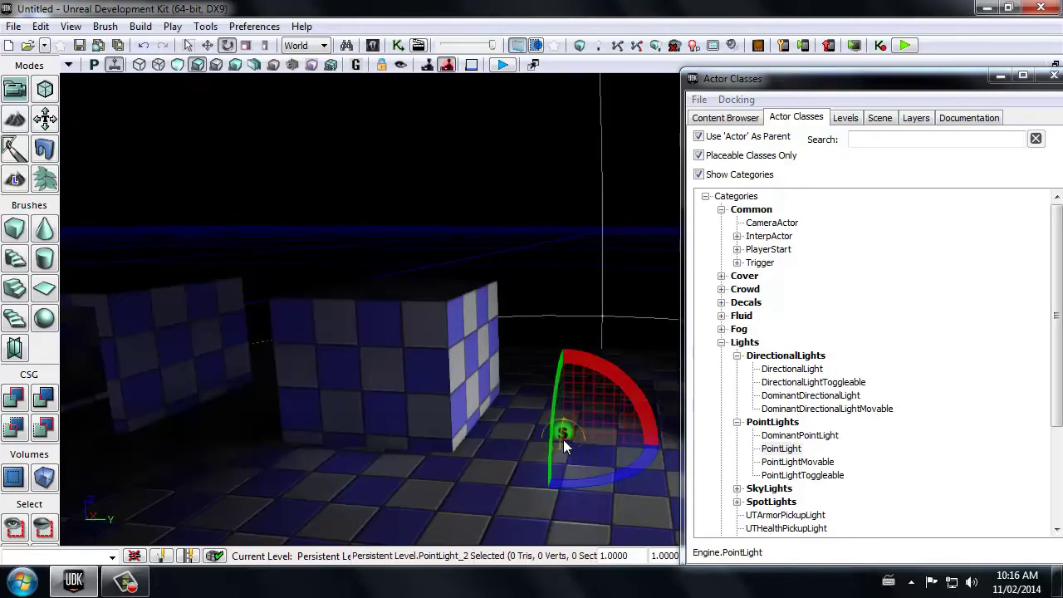
{"action": "key", "text": "ctrl+z"}
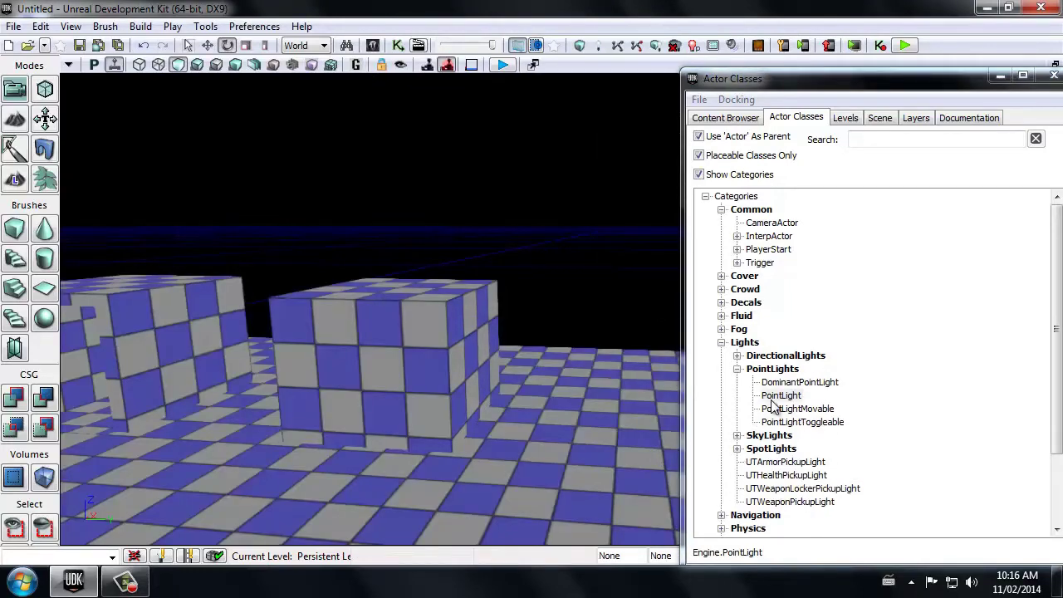
Add a PointLight actor to the floor near the cube's corner and close the Actor Classes window.
{"action": "left_click", "coordinate": [788, 396]}
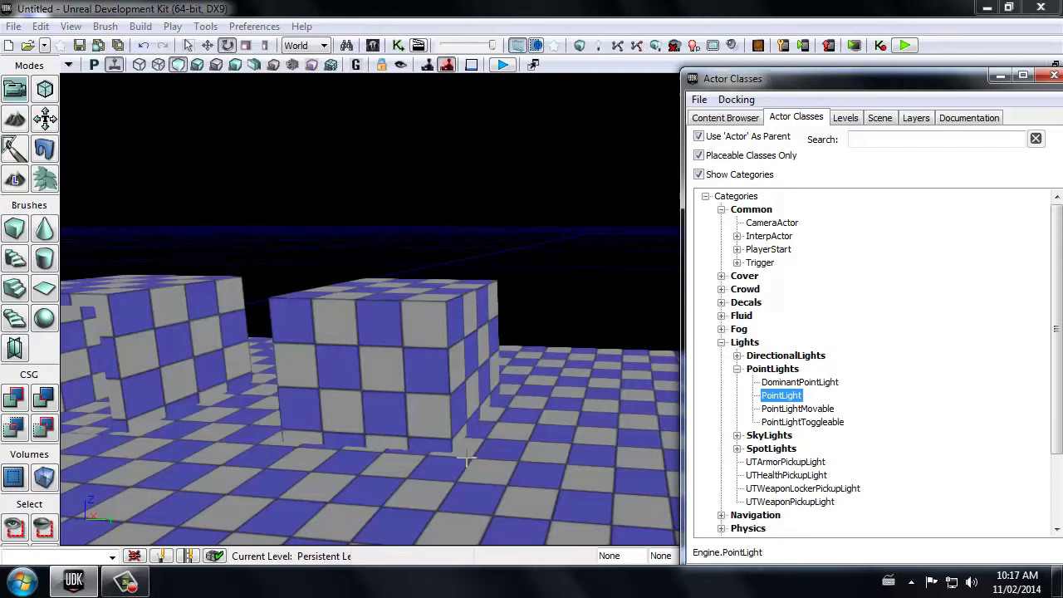
{"action": "right_click", "coordinate": [512, 465]}
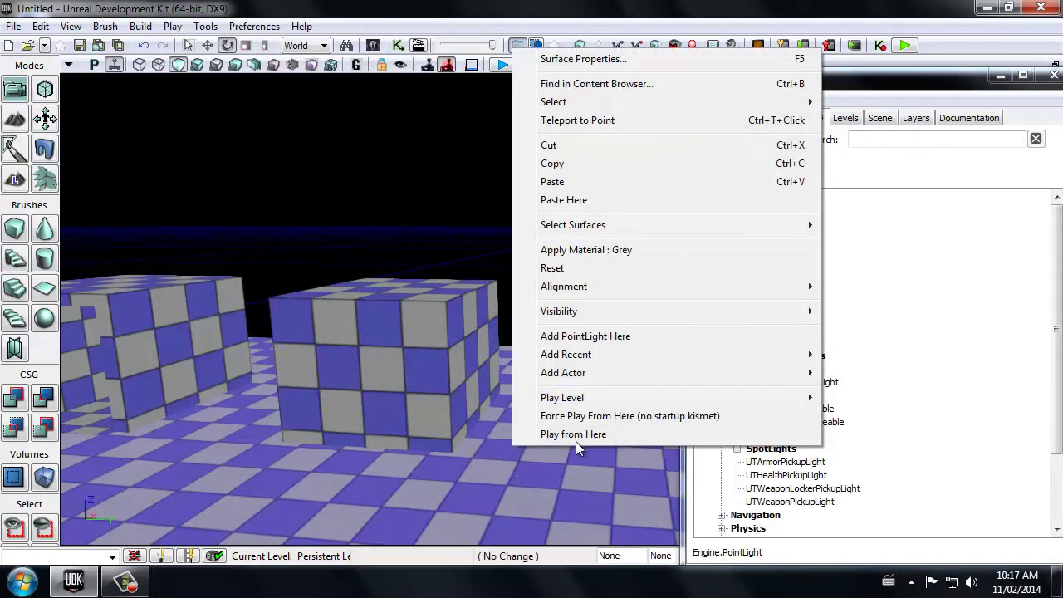
{"action": "left_click", "coordinate": [626, 336]}
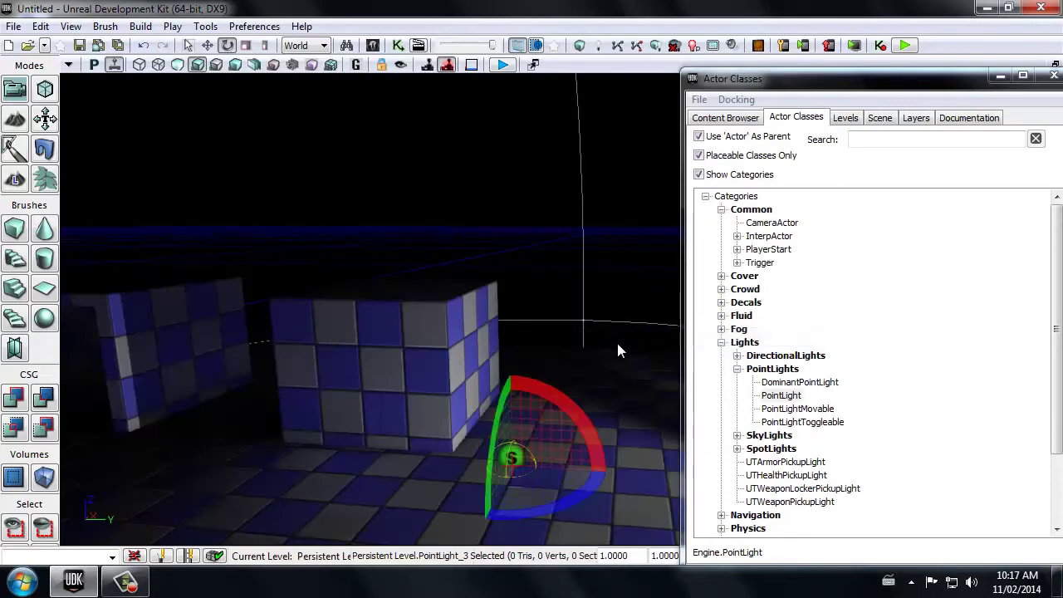
{"action": "left_click", "coordinate": [1053, 76]}
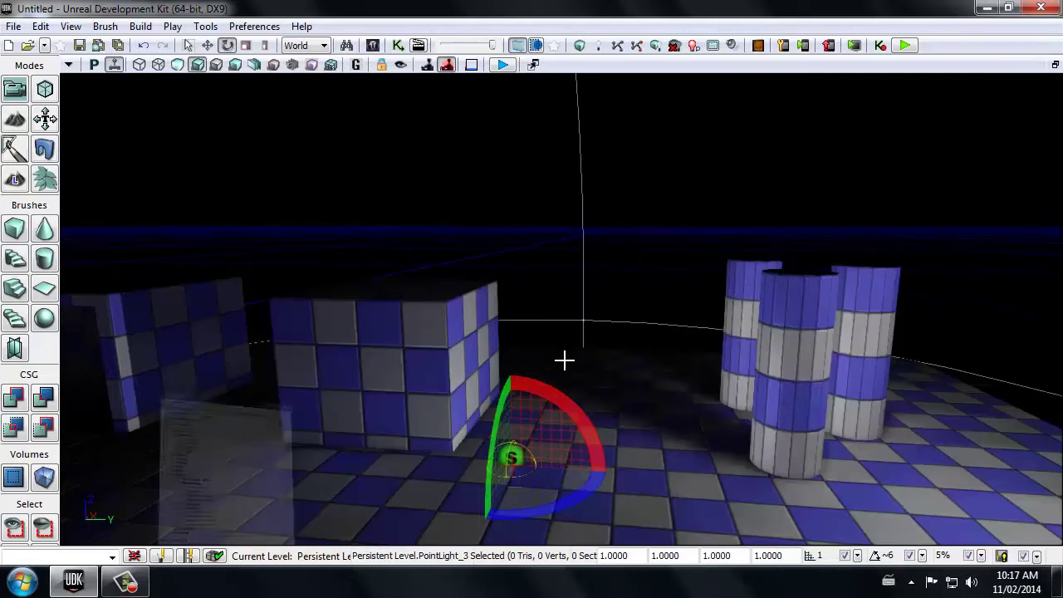
Switch the point light to translation mode and raise it above the height of the cube.
{"action": "left_click", "coordinate": [508, 388]}
{"action": "left_click", "coordinate": [511, 456]}
{"action": "key", "text": "space"}
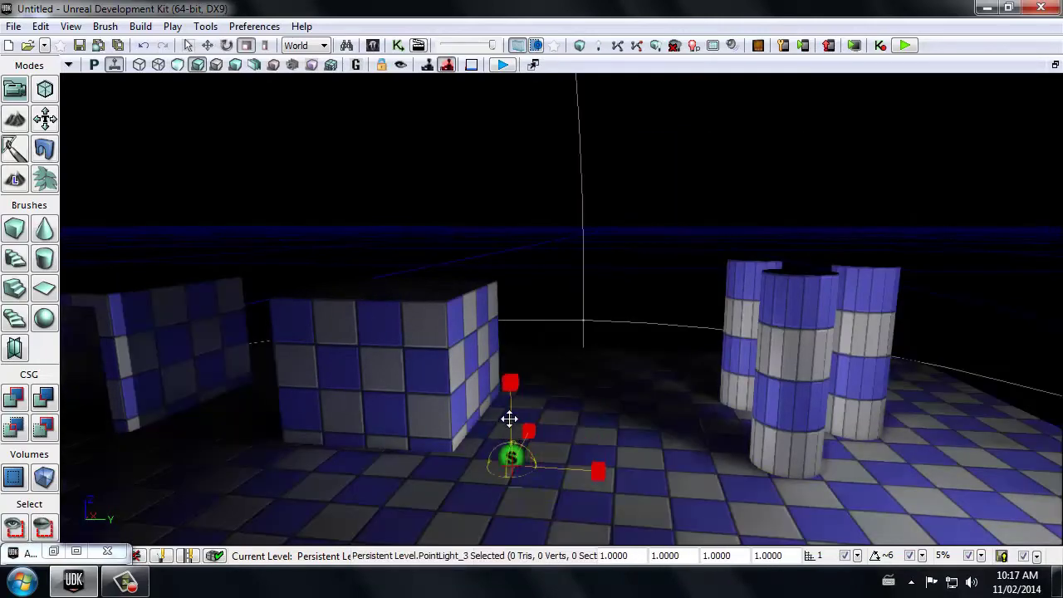
{"action": "key", "text": "space"}
{"action": "left_click_drag", "start_coordinate": [511, 404], "coordinate": [515, 197]}
{"action": "scroll", "coordinate": [665, 199], "scroll_direction": "down", "scroll_amount": 6}
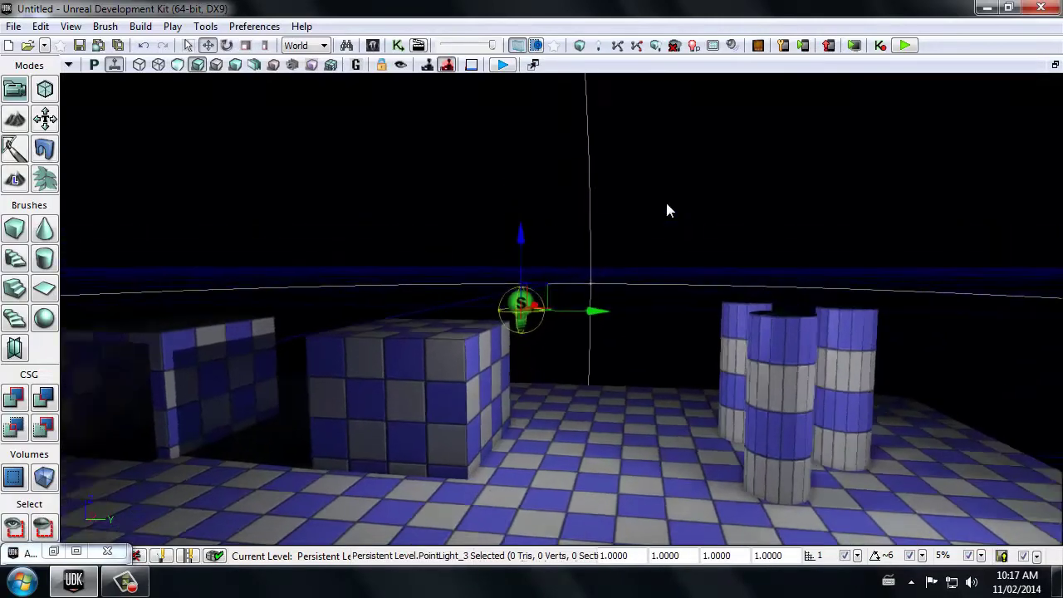
{"action": "scroll", "coordinate": [671, 226], "scroll_direction": "down", "scroll_amount": 1}
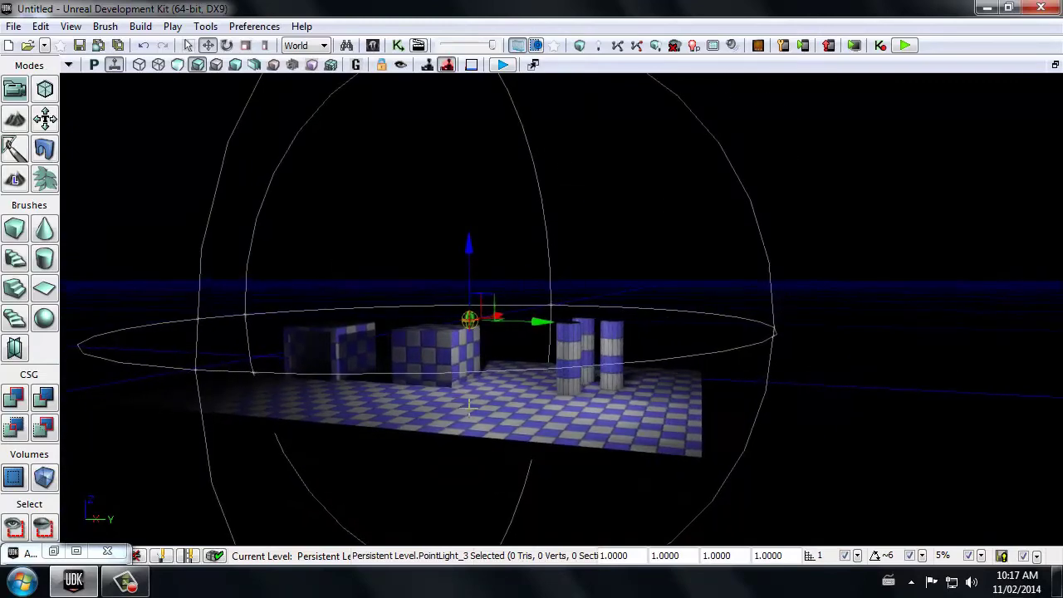
Move the point light horizontally near the top of the cube to see how the shading changes.
{"action": "right_click_drag", "start_coordinate": [594, 389], "coordinate": [335, 376]}
{"action": "left_click_drag", "start_coordinate": [335, 378], "coordinate": [541, 378]}
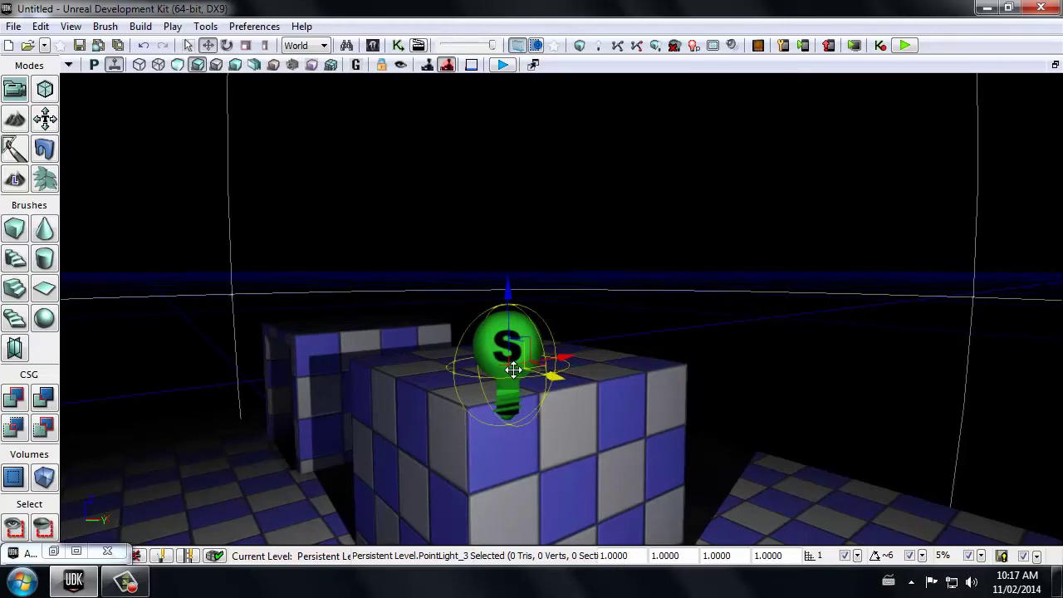
{"action": "left_click_drag", "start_coordinate": [513, 369], "coordinate": [816, 400]}
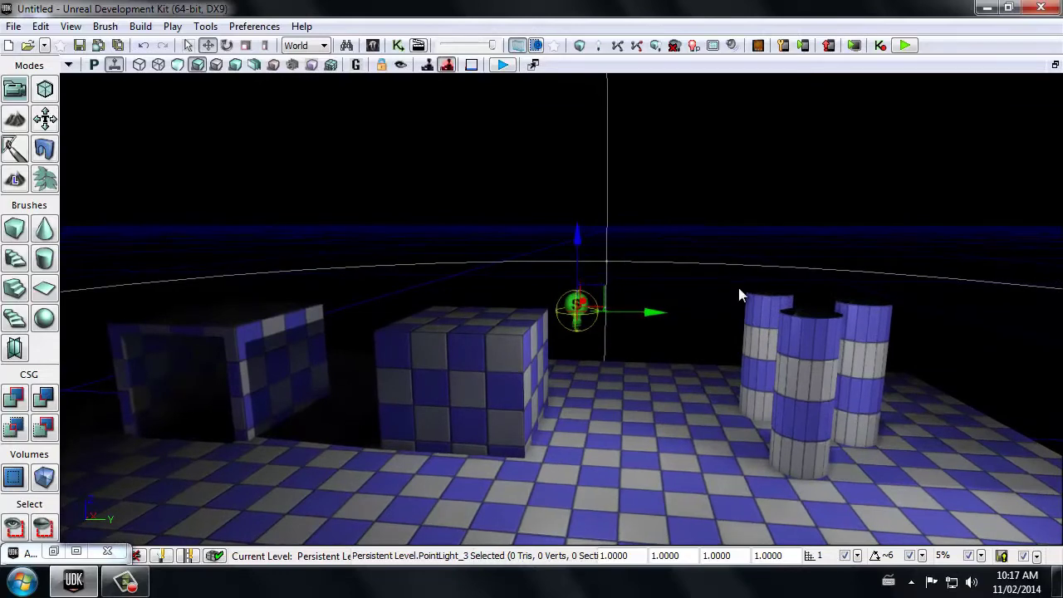
{"action": "left_click_drag", "start_coordinate": [742, 295], "coordinate": [628, 273]}
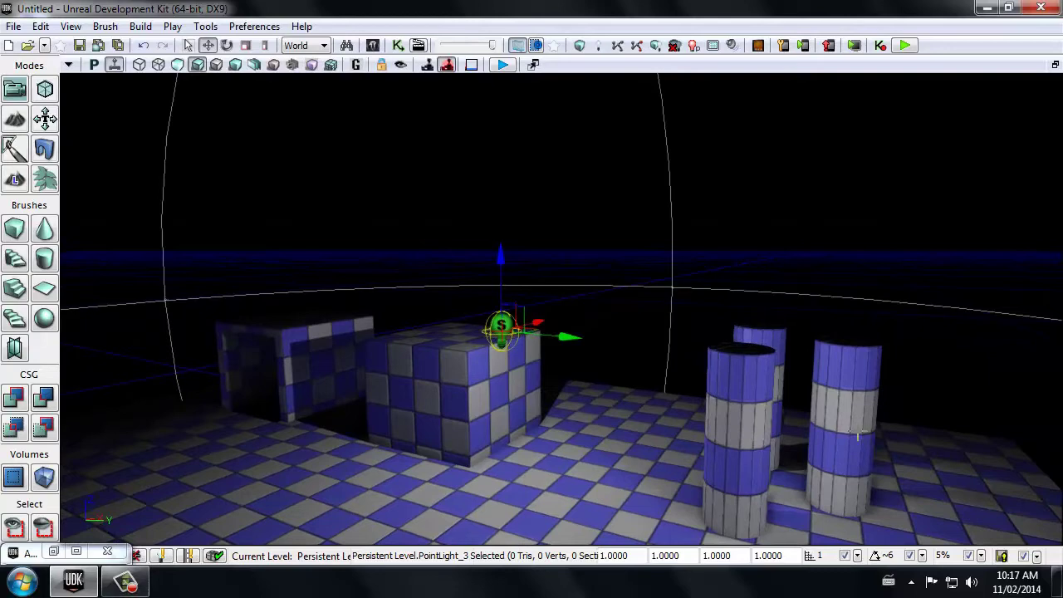
Scale the point light down to shrink its radius of influence, and return to translation mode.
{"action": "key", "text": "space"}
{"action": "key", "text": "space"}
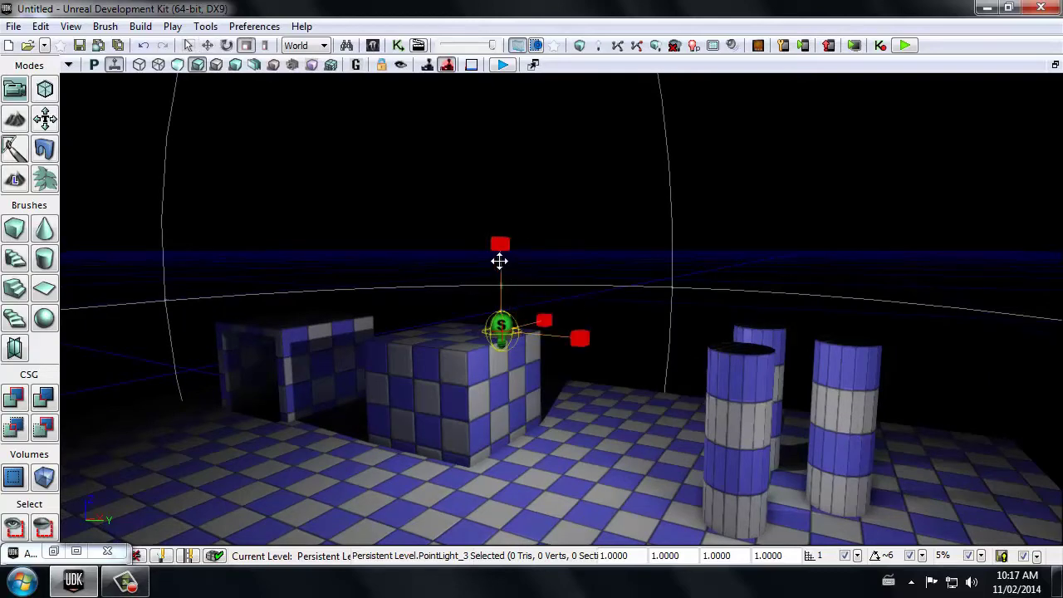
{"action": "mouse_move", "coordinate": [499, 260]}
{"action": "left_mouse_down"}
{"action": "mouse_move", "coordinate": [501, 283]}
{"action": "mouse_move", "coordinate": [504, 273]}
{"action": "left_mouse_up"}
{"action": "key", "text": "space"}
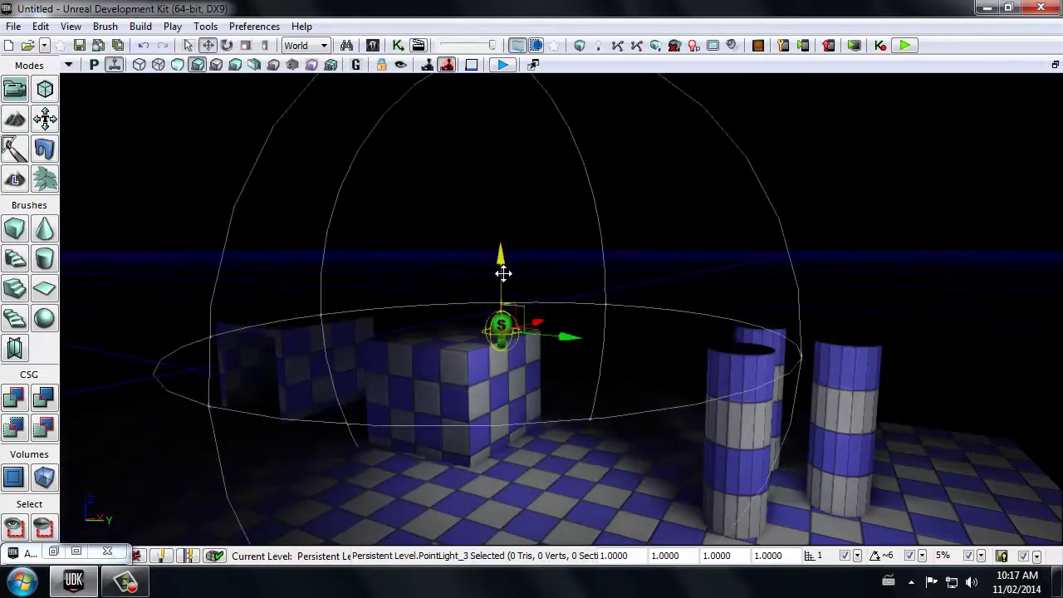
Shift the point light slightly along its Y axis and rotate it about its X axis.
{"action": "left_click_drag", "start_coordinate": [562, 353], "coordinate": [581, 336]}
{"action": "key", "text": "space"}
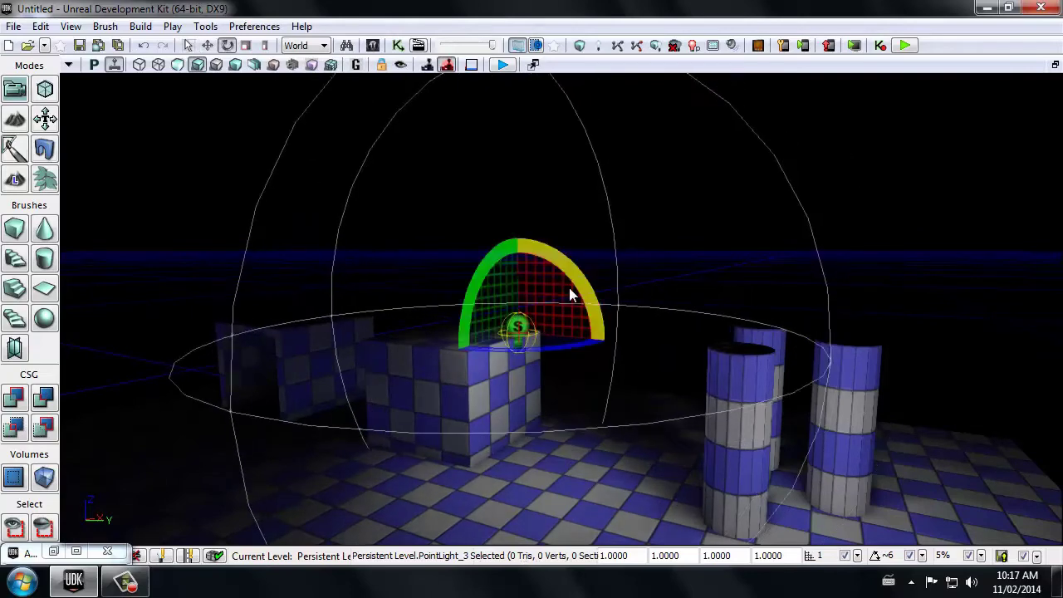
{"action": "left_click_drag", "start_coordinate": [565, 277], "coordinate": [518, 258]}
{"action": "key", "text": "space"}
{"action": "right_click_drag", "start_coordinate": [631, 297], "coordinate": [680, 292]}
{"action": "key", "text": "space"}
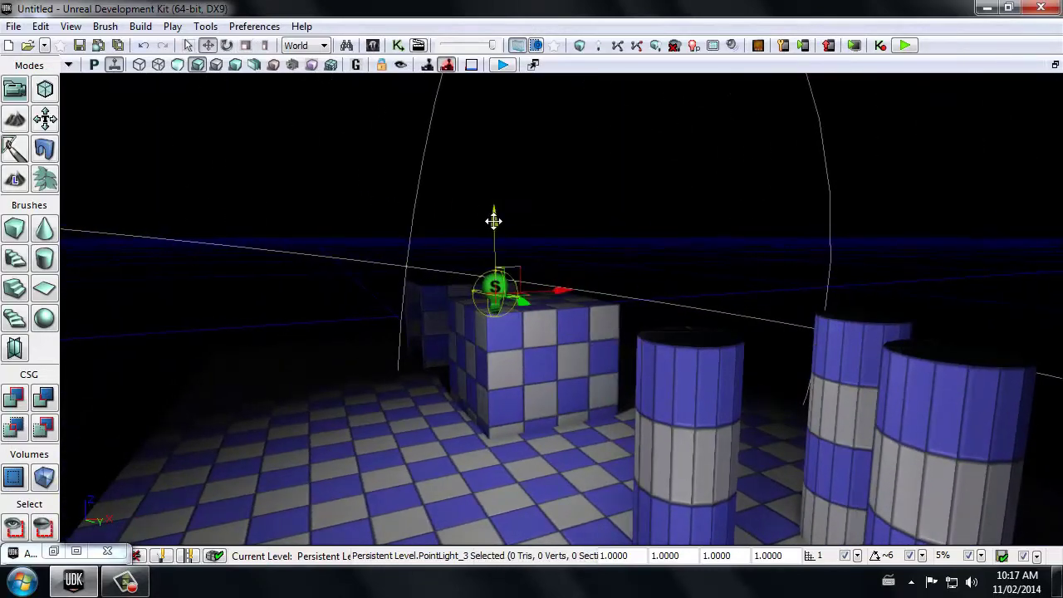
Lower the point light close to the floor and move it along the Y axis to the pillars.
{"action": "left_click_drag", "start_coordinate": [493, 221], "coordinate": [498, 345]}
{"action": "right_click_drag", "start_coordinate": [543, 387], "coordinate": [667, 390]}
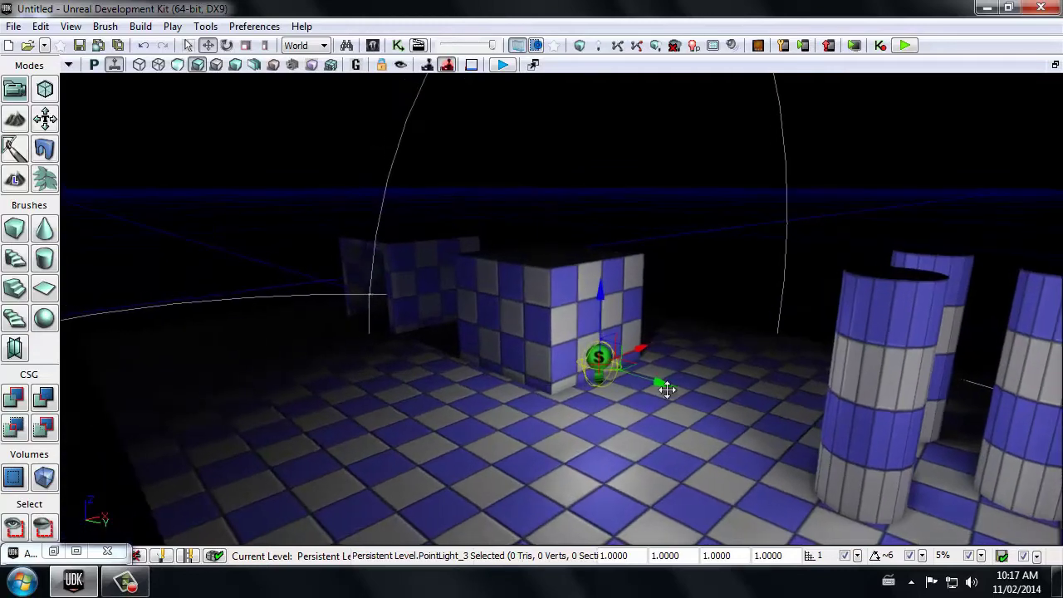
{"action": "left_click_drag", "start_coordinate": [655, 383], "coordinate": [936, 458]}
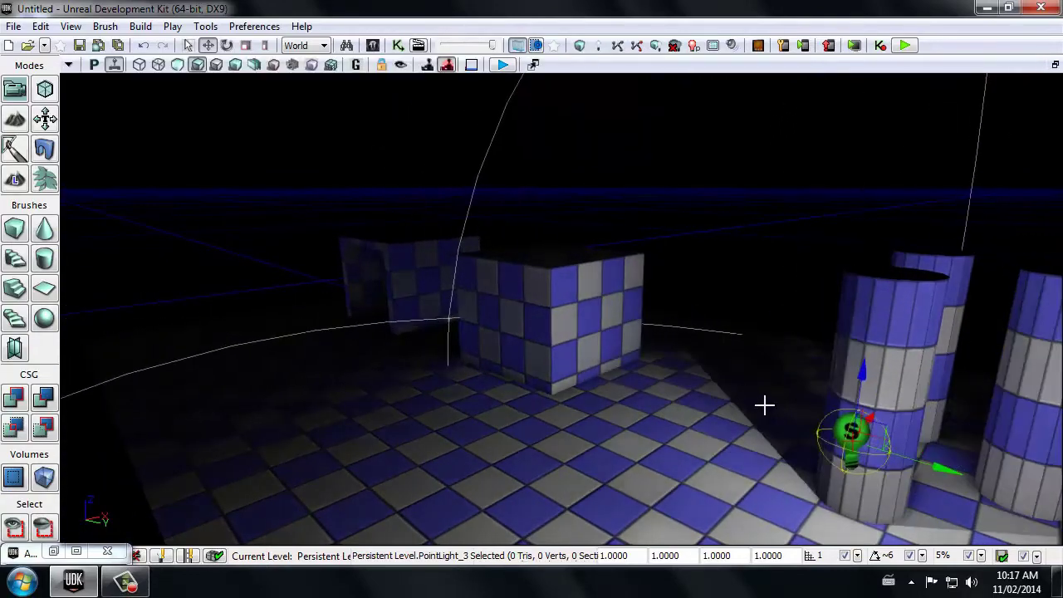
Move the point light past the pillars onto the open floor and deselect it.
{"action": "right_click_drag", "start_coordinate": [764, 404], "coordinate": [562, 335]}
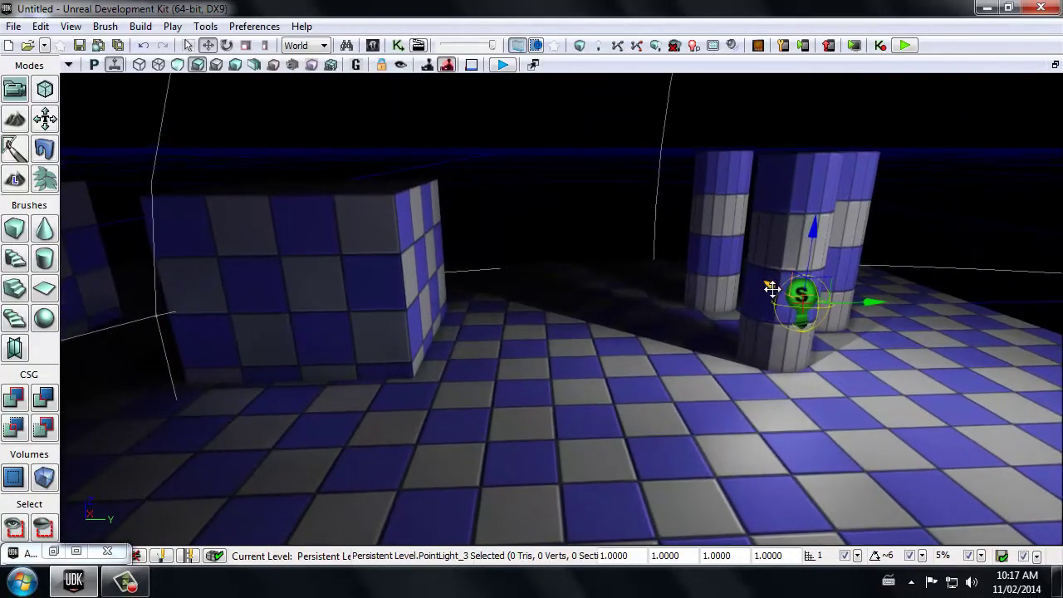
{"action": "left_click_drag", "start_coordinate": [772, 288], "coordinate": [834, 325]}
{"action": "left_click_drag", "start_coordinate": [969, 337], "coordinate": [479, 385]}
{"action": "left_click_drag", "start_coordinate": [704, 401], "coordinate": [955, 459]}
{"action": "left_click", "coordinate": [998, 500]}
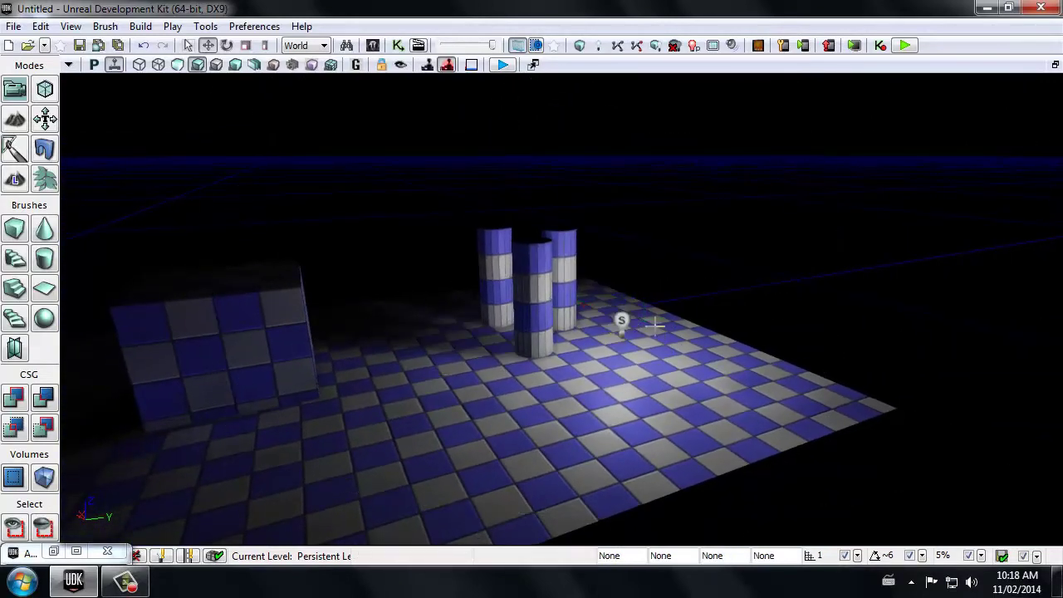
Select the point light and move it horizontally in between the three pillars.
{"action": "left_click", "coordinate": [623, 321]}
{"action": "left_click_drag", "start_coordinate": [590, 306], "coordinate": [517, 298]}
{"action": "right_click_drag", "start_coordinate": [517, 299], "coordinate": [613, 369]}
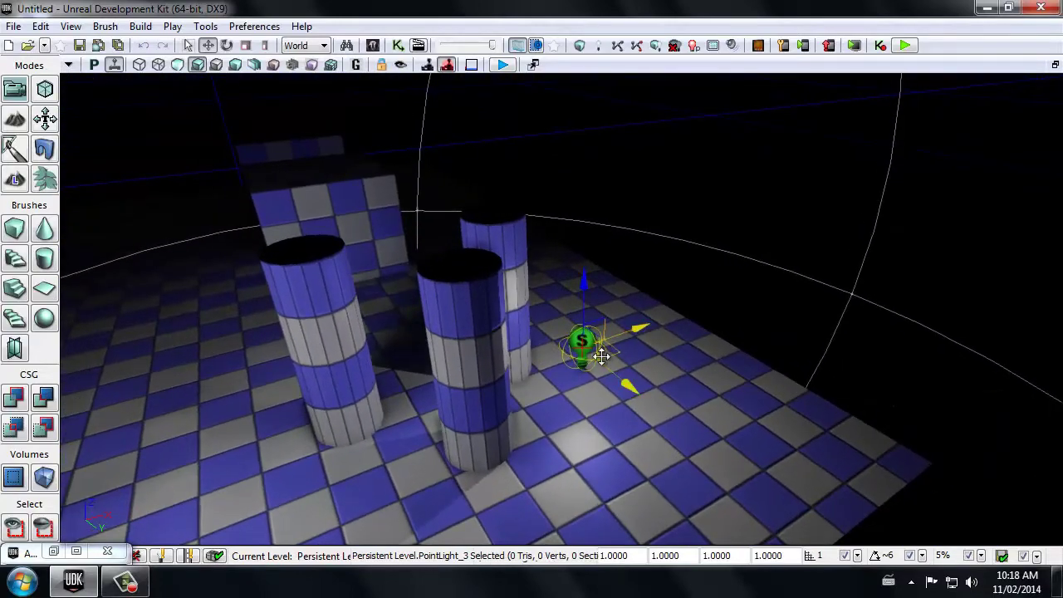
{"action": "left_click_drag", "start_coordinate": [601, 355], "coordinate": [678, 377]}
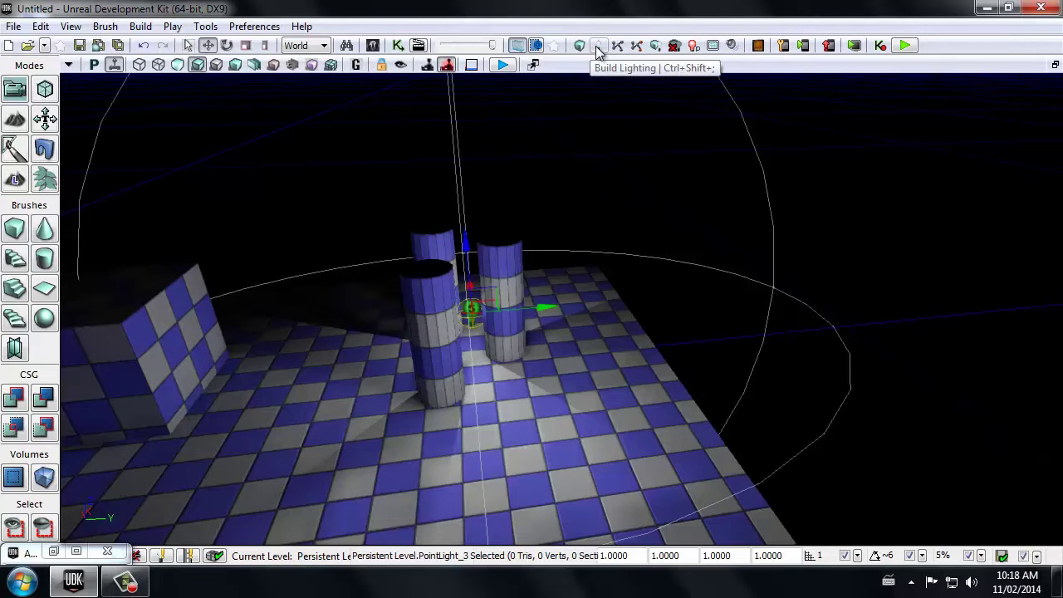
Build the whole level including its lighting, and close the Swarm Agent and map check windows.
{"action": "left_click", "coordinate": [656, 46]}
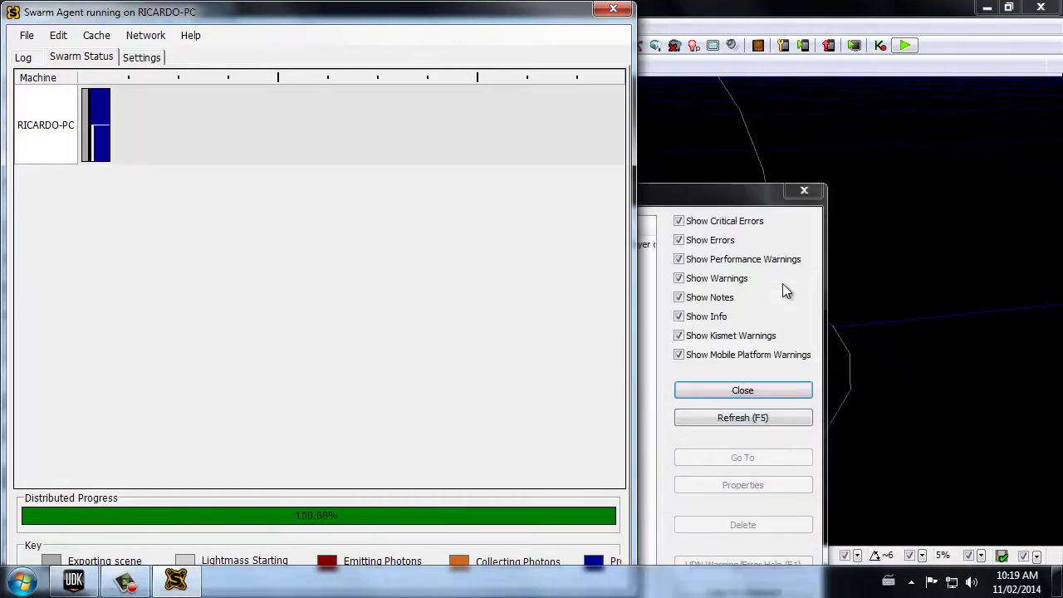
{"action": "left_click", "coordinate": [613, 8]}
{"action": "left_click", "coordinate": [741, 389]}
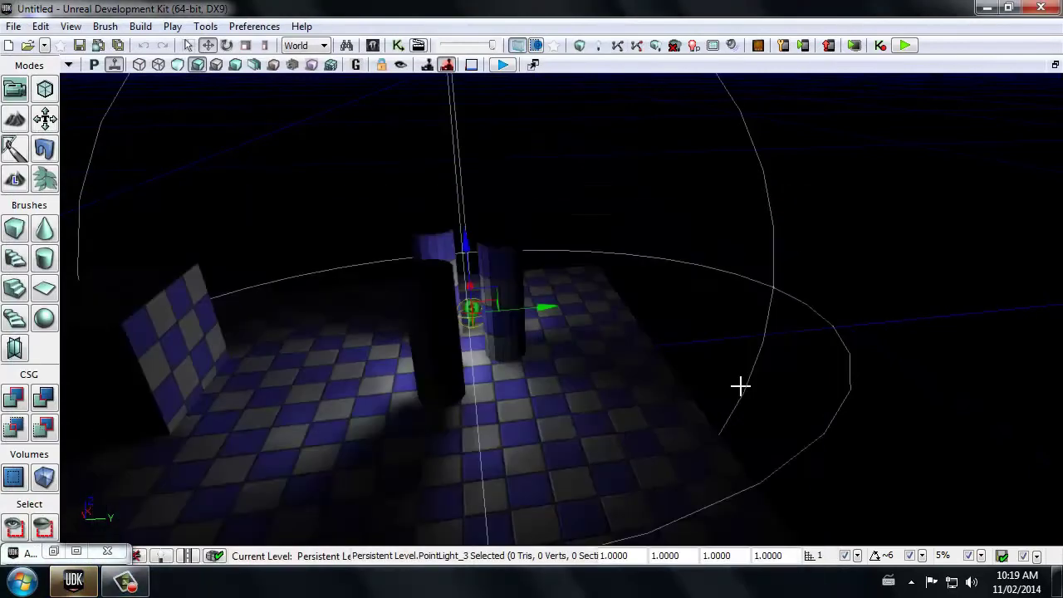
Examine the built shadows around the pillars and cube from another angle, and select the point light.
{"action": "left_click", "coordinate": [956, 406]}
{"action": "right_click_drag", "start_coordinate": [924, 453], "coordinate": [617, 419]}
{"action": "key", "text": "a"}
{"action": "key", "text": "w"}
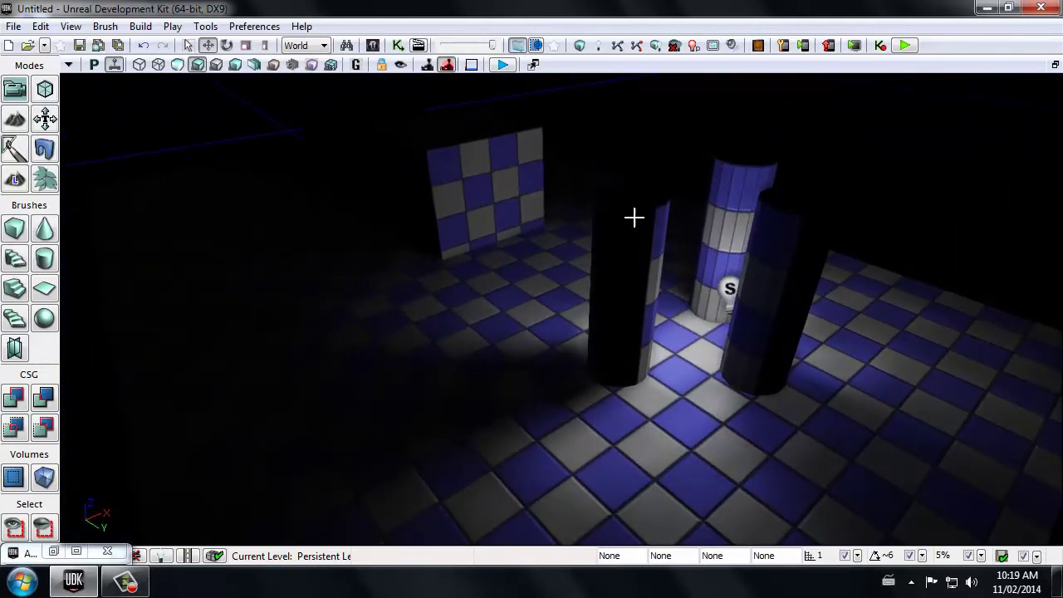
{"action": "left_click", "coordinate": [728, 287]}
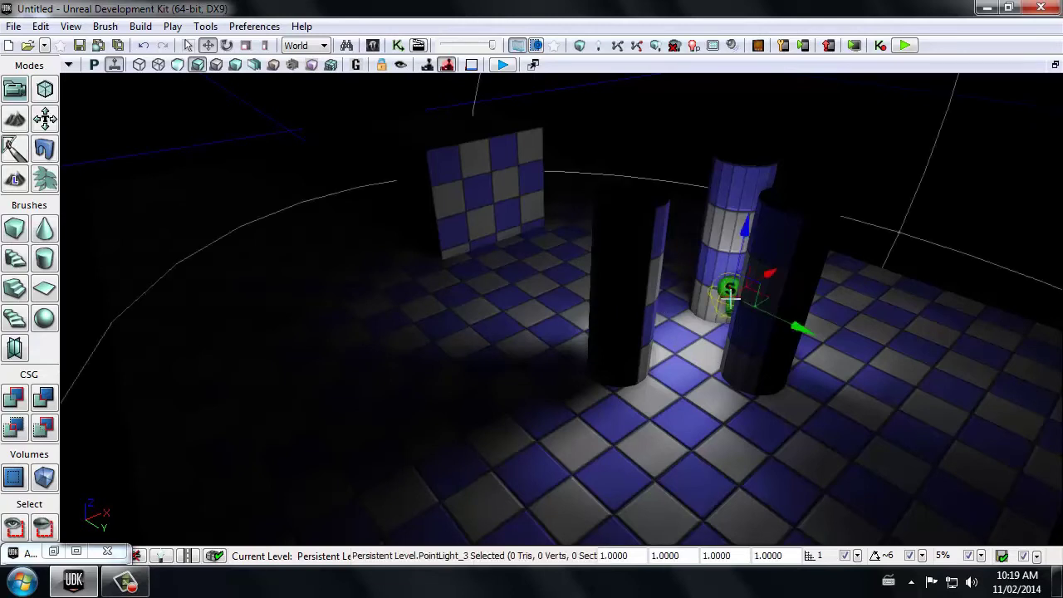
Move the point light between and above the pillars, shift it behind the front pillar towards the cube, and deselect it.
{"action": "left_click_drag", "start_coordinate": [758, 297], "coordinate": [740, 300]}
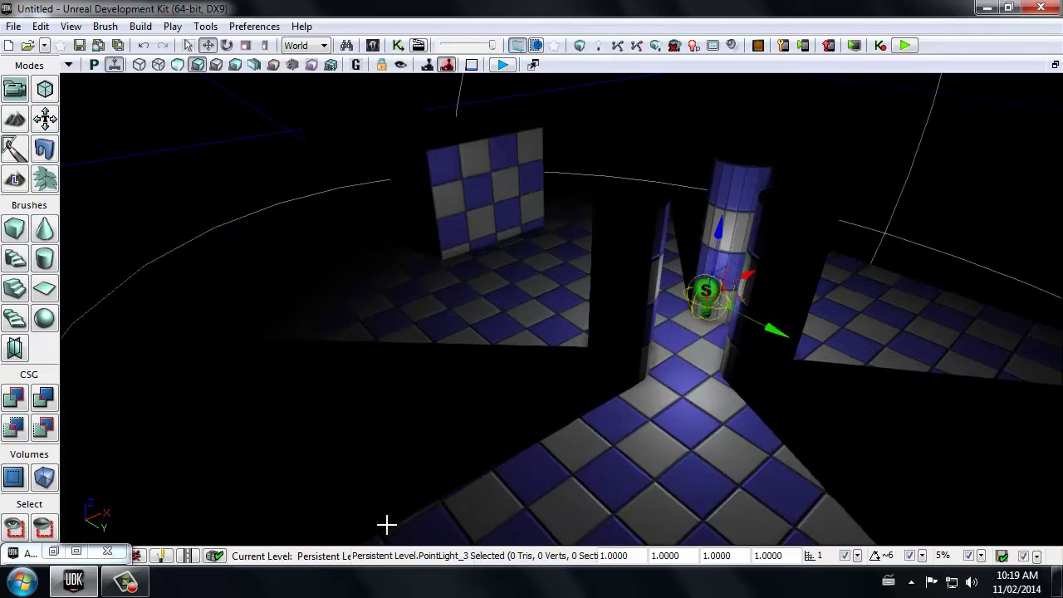
{"action": "left_click_drag", "start_coordinate": [749, 287], "coordinate": [710, 352]}
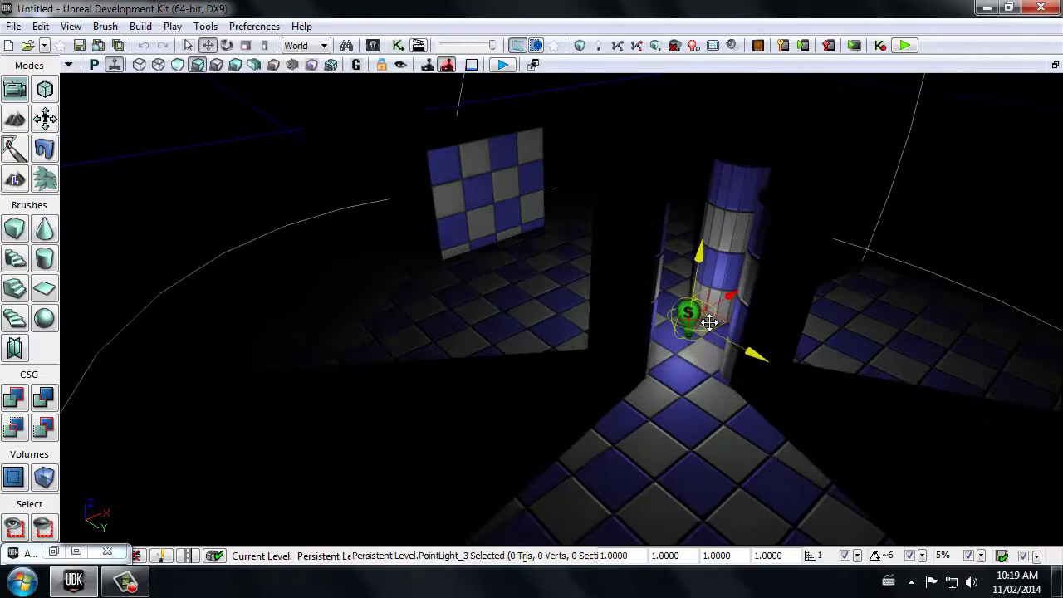
{"action": "left_click_drag", "start_coordinate": [710, 322], "coordinate": [698, 113]}
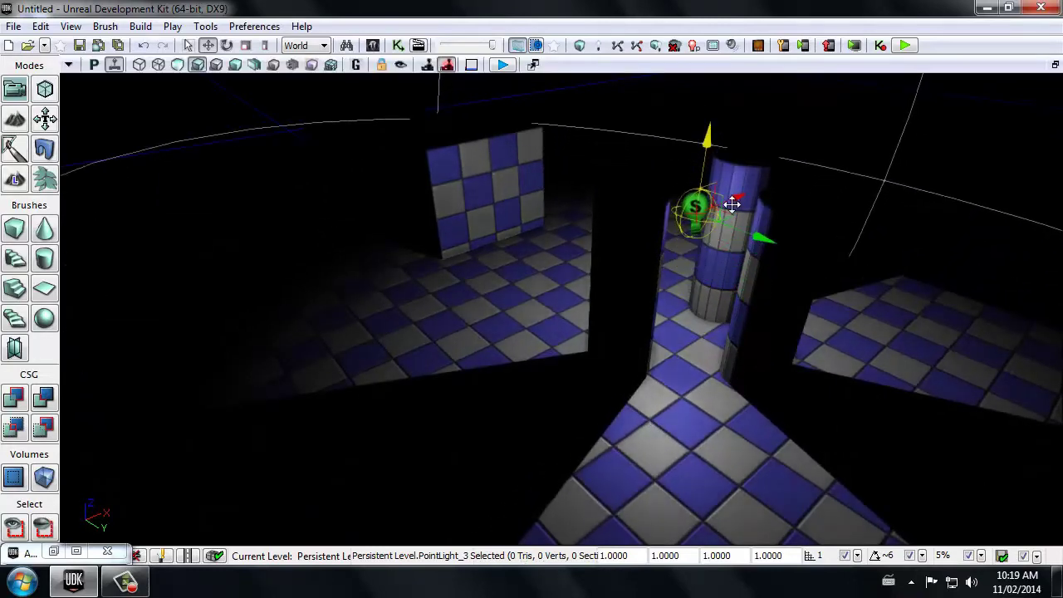
{"action": "left_click_drag", "start_coordinate": [748, 237], "coordinate": [614, 240]}
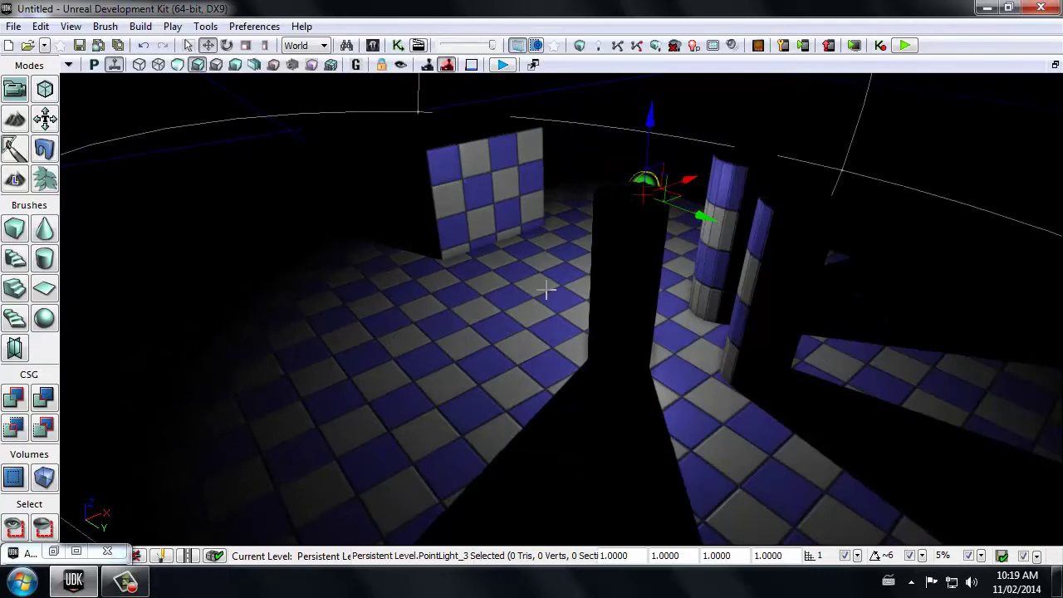
{"action": "right_click_drag", "start_coordinate": [546, 290], "coordinate": [880, 288]}
{"action": "left_click", "coordinate": [978, 241]}
{"action": "right_click_drag", "start_coordinate": [1005, 246], "coordinate": [664, 189]}
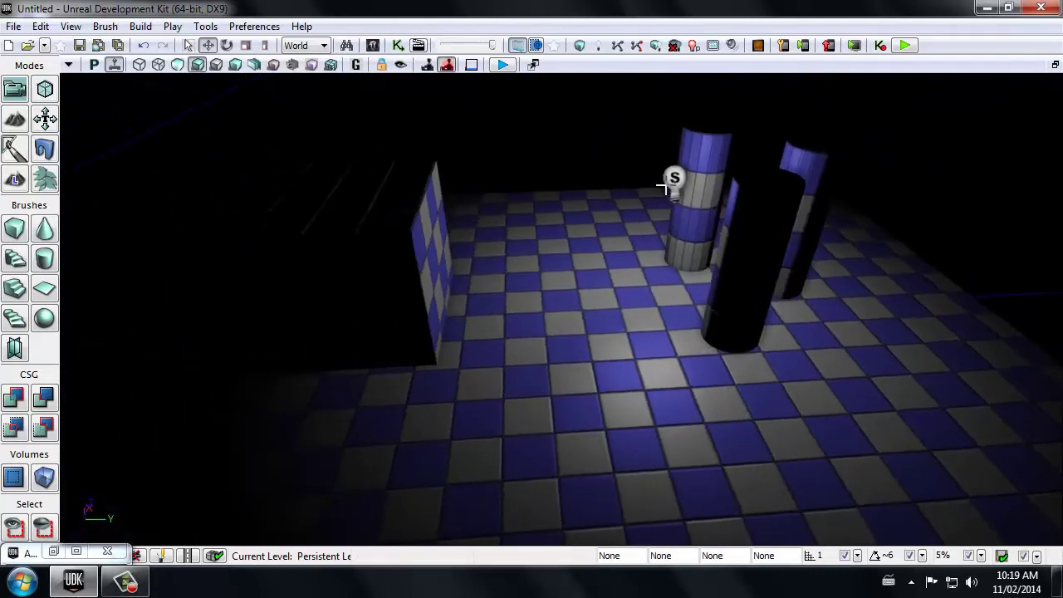
Select the point light beside the pillars and build the level's lighting.
{"action": "left_click", "coordinate": [673, 180]}
{"action": "scroll", "coordinate": [881, 236], "scroll_direction": "up", "scroll_amount": 5}
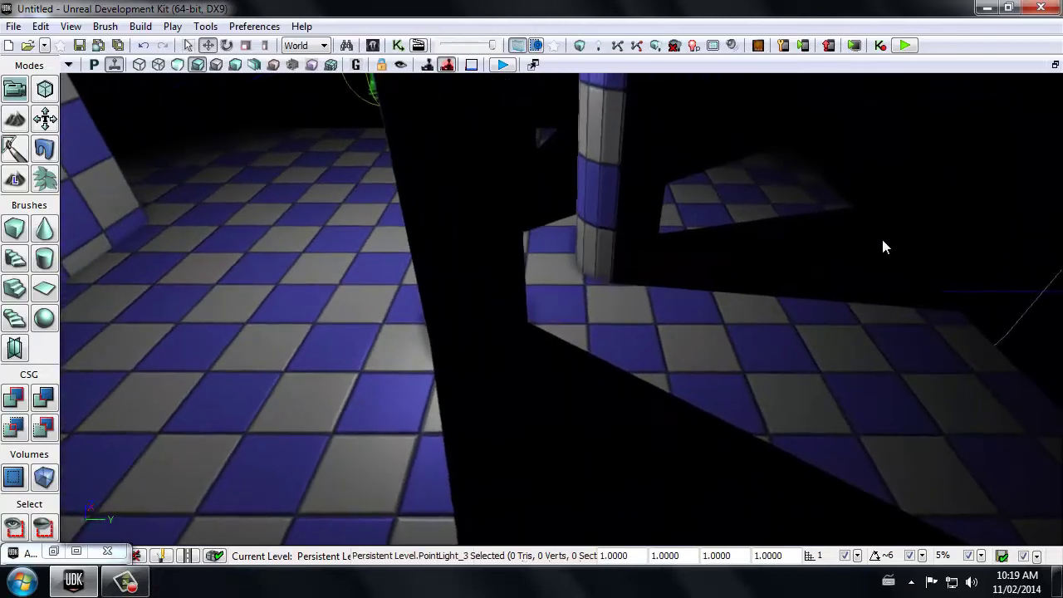
{"action": "scroll", "coordinate": [882, 239], "scroll_direction": "down", "scroll_amount": 5}
{"action": "middle_click_drag", "start_coordinate": [878, 214], "coordinate": [833, 179]}
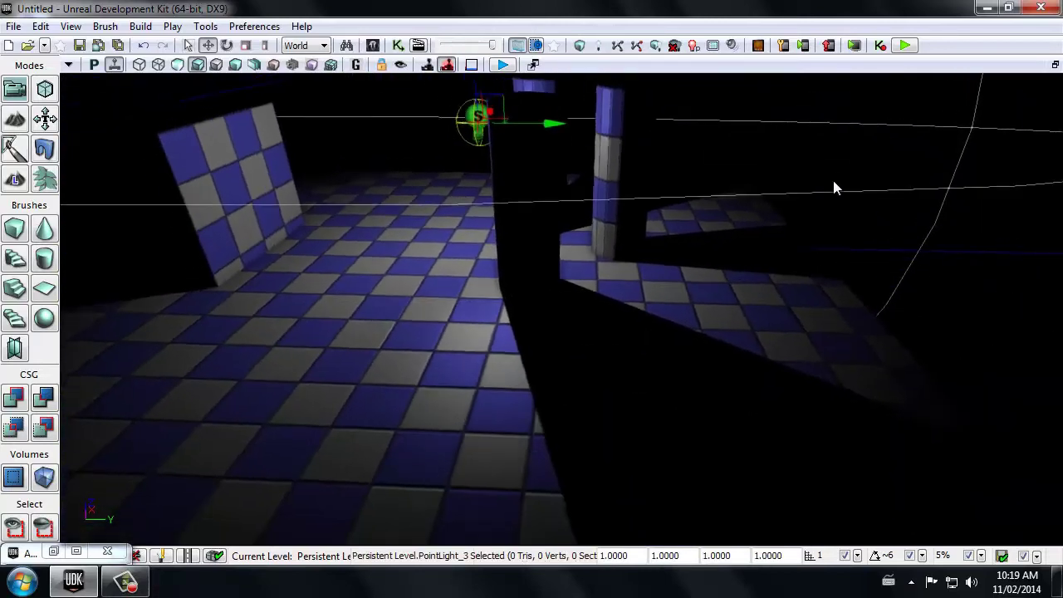
{"action": "scroll", "coordinate": [719, 211], "scroll_direction": "down", "scroll_amount": 6}
{"action": "left_click", "coordinate": [655, 45]}
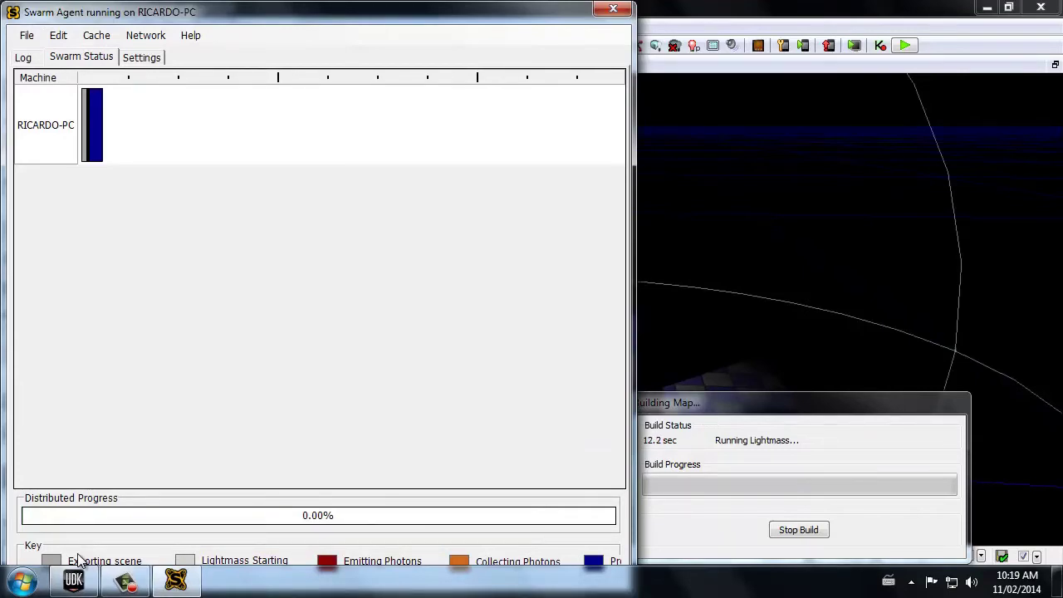
{"action": "left_click", "coordinate": [734, 398]}
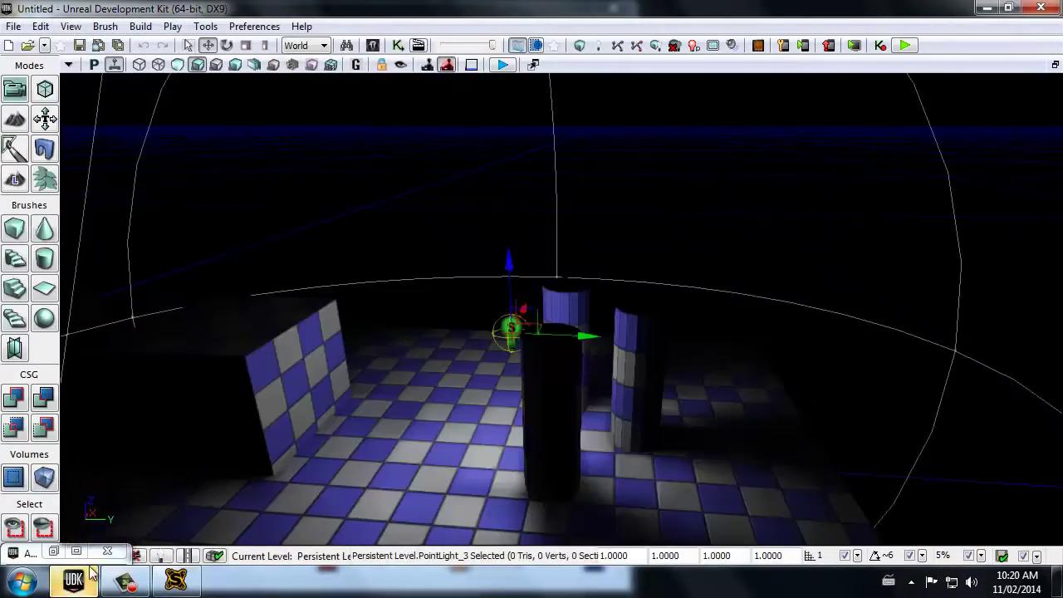
Choose the SpotLight class in the Actor Classes browser, add one on the dark floor near the cube, and close the browser.
{"action": "left_click", "coordinate": [75, 553]}
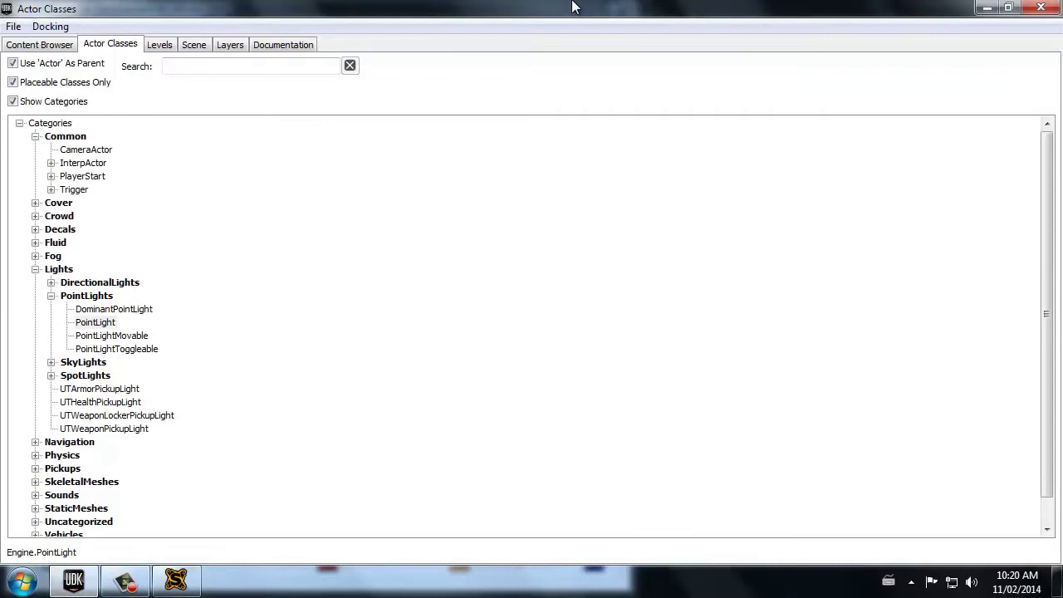
{"action": "double_click", "coordinate": [573, 6]}
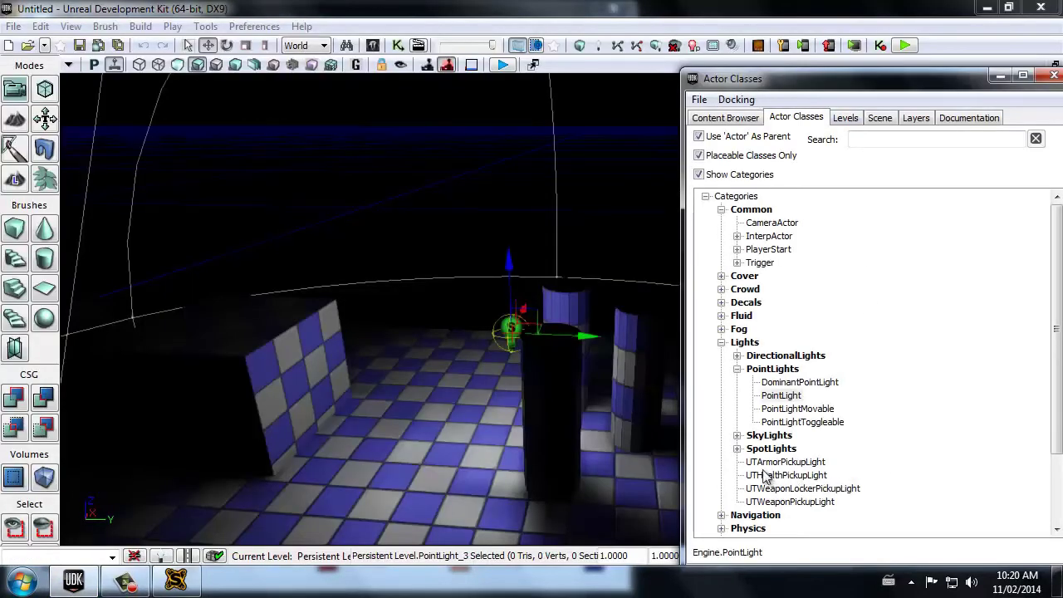
{"action": "left_click", "coordinate": [738, 449]}
{"action": "left_click_drag", "start_coordinate": [448, 430], "coordinate": [581, 436]}
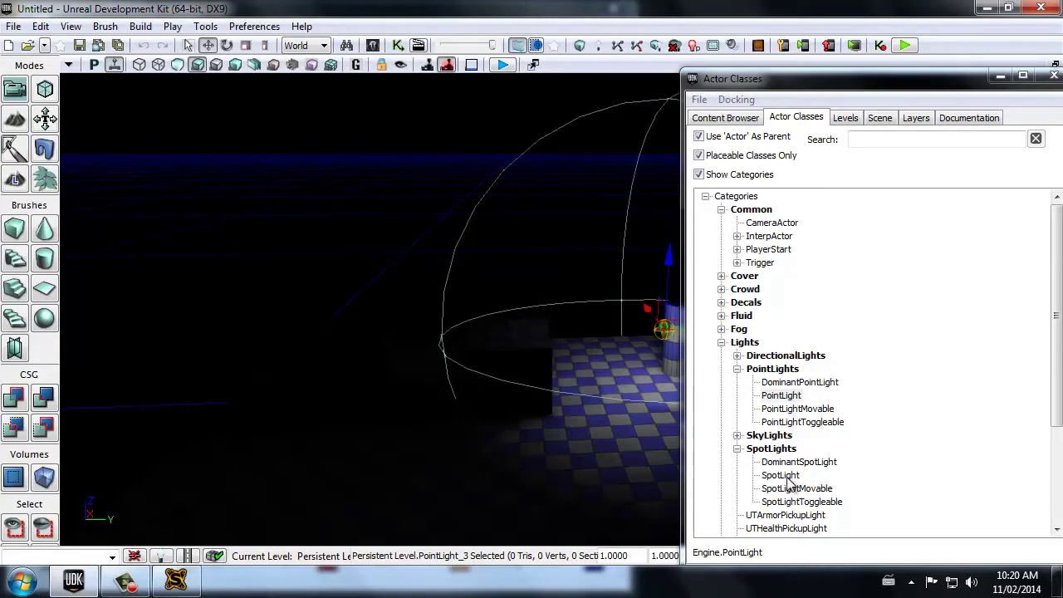
{"action": "left_click", "coordinate": [781, 475]}
{"action": "left_click_drag", "start_coordinate": [461, 453], "coordinate": [462, 453]}
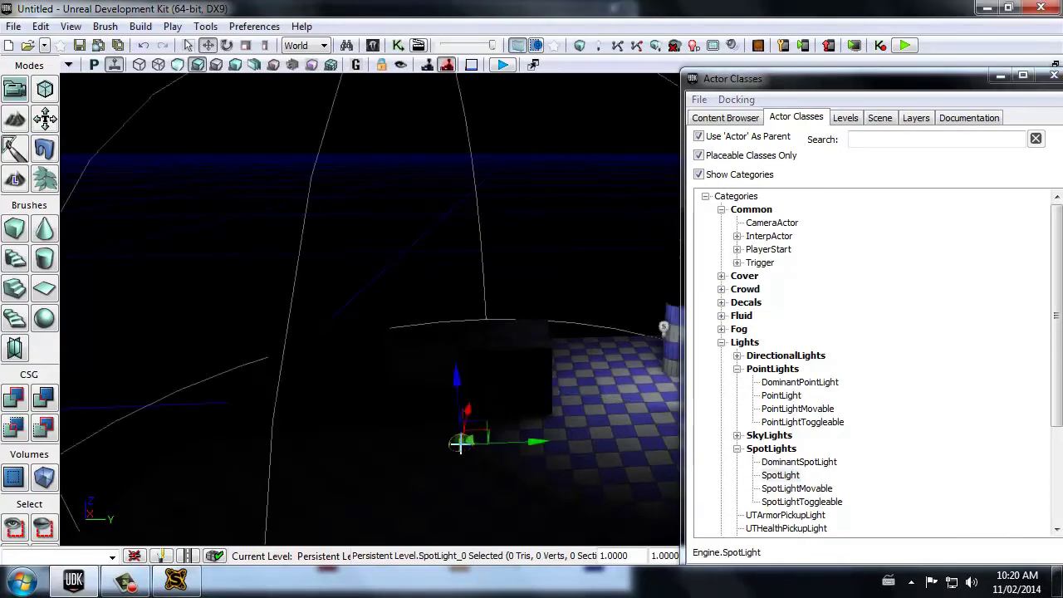
{"action": "left_click", "coordinate": [1053, 76]}
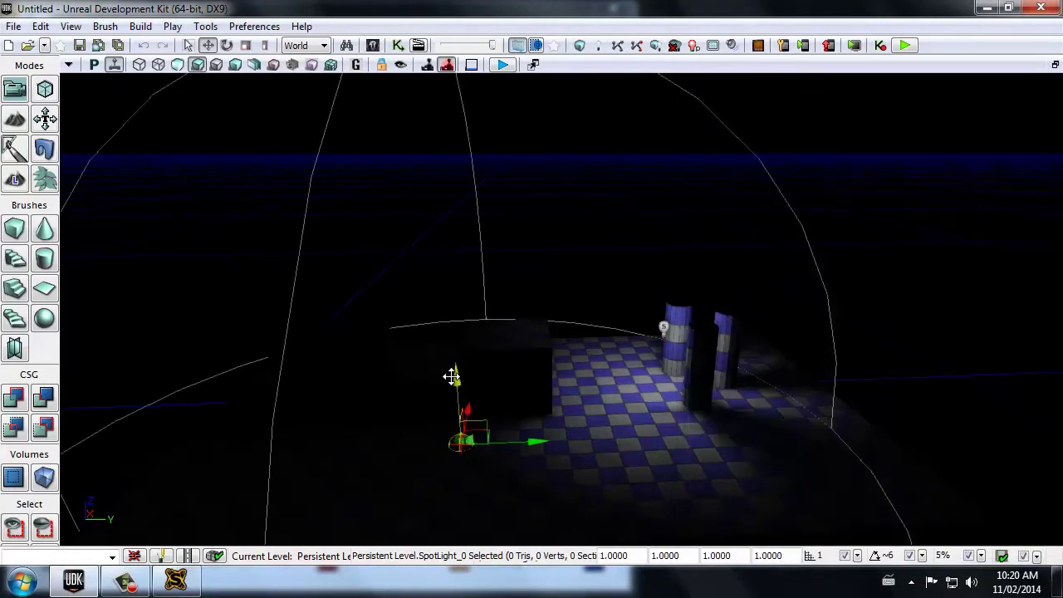
Raise the spot light high above the floor, and select the point light and the spot light in turn to compare their ranges.
{"action": "left_click_drag", "start_coordinate": [451, 375], "coordinate": [423, 147]}
{"action": "left_click", "coordinate": [662, 325]}
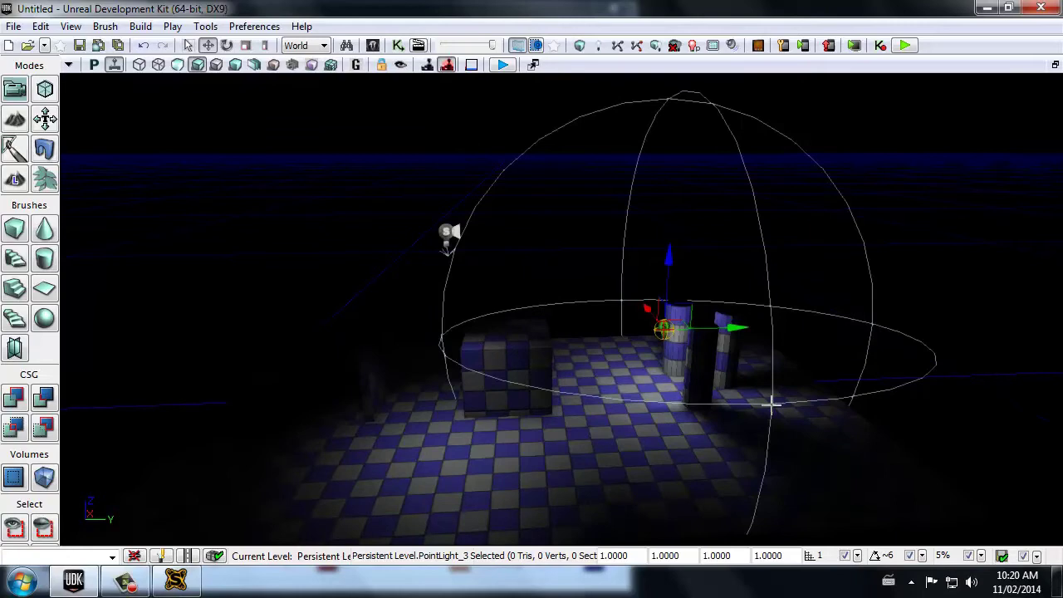
{"action": "left_click", "coordinate": [450, 230]}
{"action": "right_click_drag", "start_coordinate": [470, 254], "coordinate": [536, 395]}
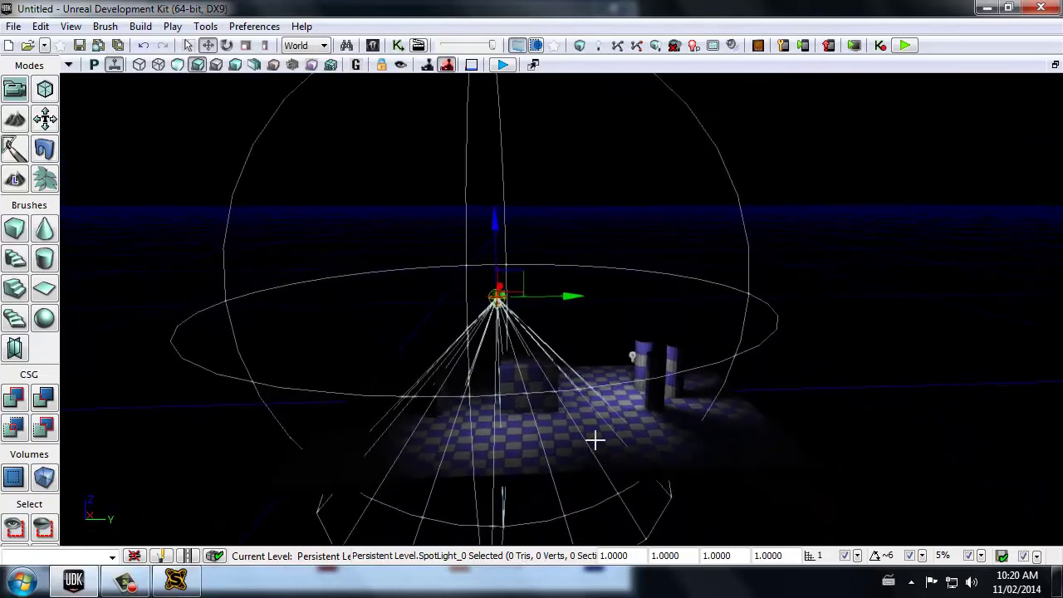
{"action": "right_click_drag", "start_coordinate": [664, 408], "coordinate": [615, 277]}
Move the spot light horizontally until it hangs above the block in the dark area, and adjust its height over the block.
{"action": "left_click_drag", "start_coordinate": [582, 261], "coordinate": [426, 240]}
{"action": "right_click_drag", "start_coordinate": [618, 287], "coordinate": [600, 243]}
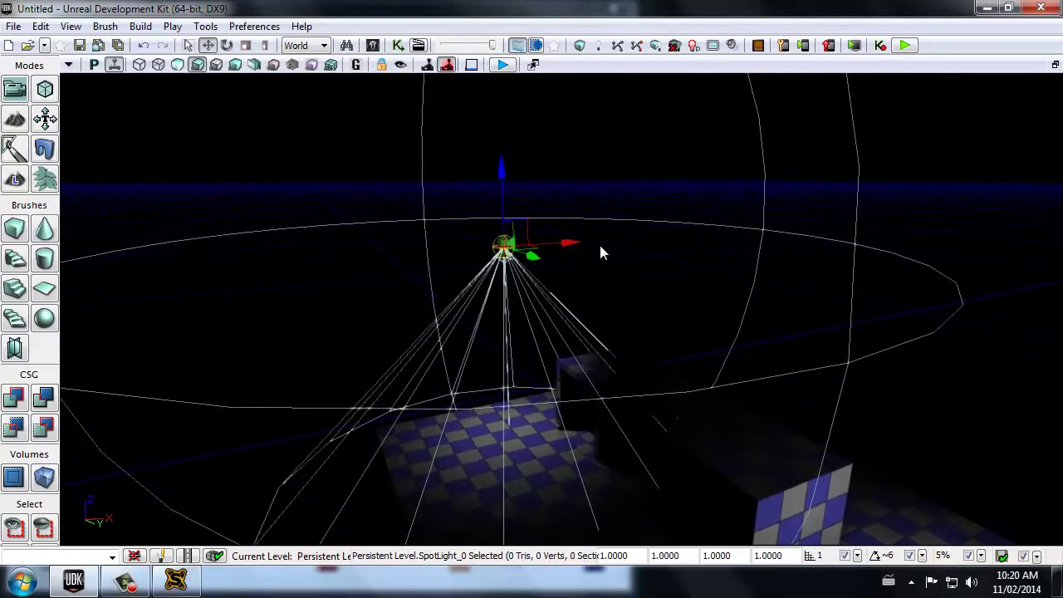
{"action": "left_click_drag", "start_coordinate": [565, 237], "coordinate": [640, 261]}
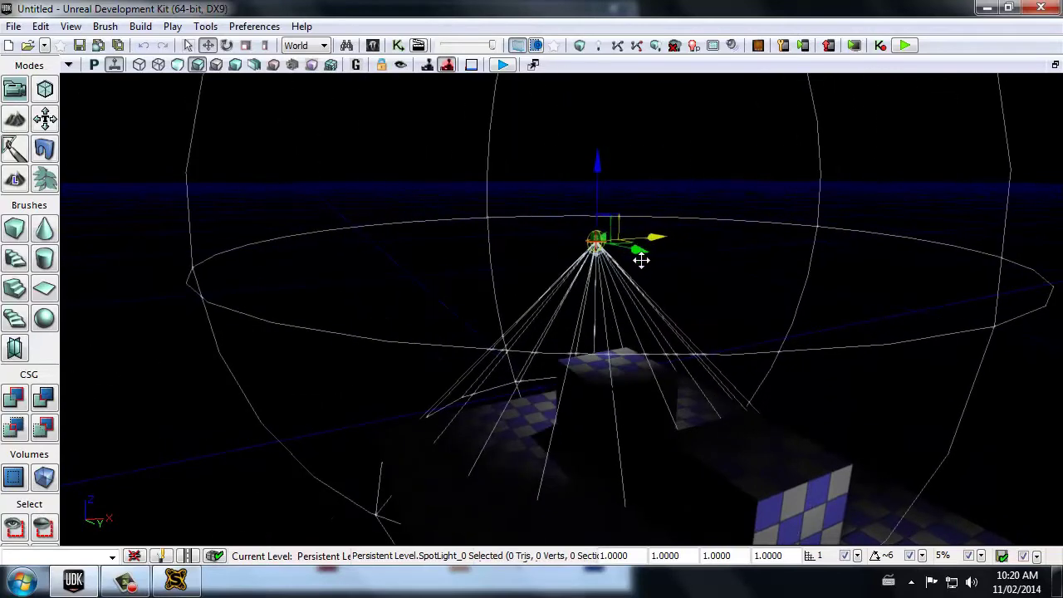
{"action": "right_click_drag", "start_coordinate": [640, 261], "coordinate": [543, 268]}
{"action": "left_click_drag", "start_coordinate": [598, 238], "coordinate": [650, 242]}
{"action": "right_click_drag", "start_coordinate": [705, 279], "coordinate": [785, 164]}
{"action": "left_click_drag", "start_coordinate": [784, 164], "coordinate": [776, 290]}
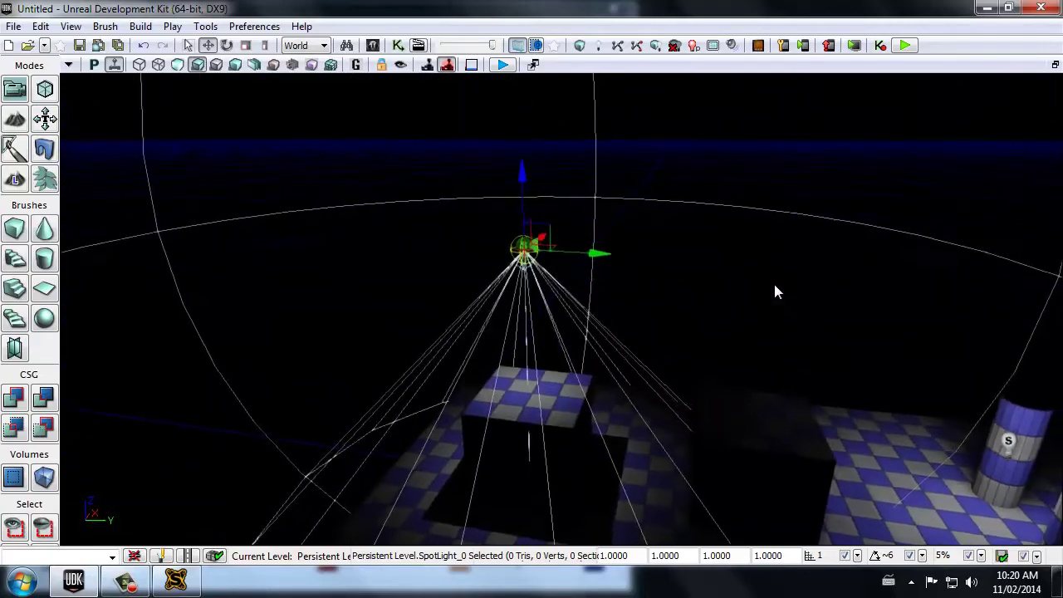
{"action": "mouse_move", "coordinate": [519, 217]}
{"action": "left_mouse_down"}
{"action": "mouse_move", "coordinate": [520, 415]}
{"action": "mouse_move", "coordinate": [512, 199]}
{"action": "left_mouse_up"}
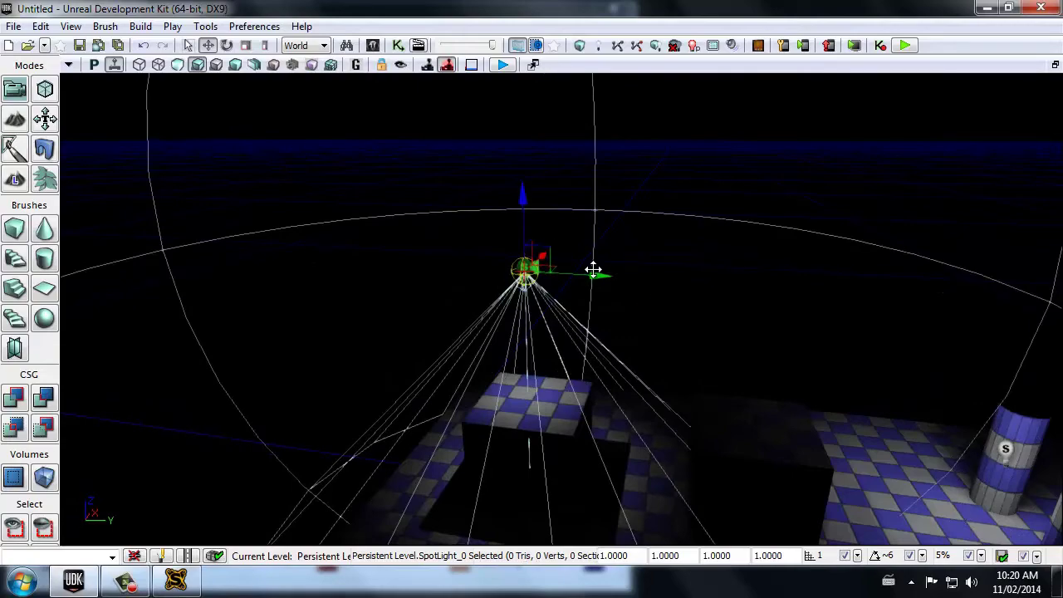
Try shifting the spot light sideways and rotating it, cycle through the transform modes, and move it back above the block.
{"action": "left_click_drag", "start_coordinate": [593, 269], "coordinate": [731, 290]}
{"action": "key", "text": "space"}
{"action": "left_click_drag", "start_coordinate": [723, 208], "coordinate": [635, 281]}
{"action": "key", "text": "space"}
{"action": "key", "text": "space"}
{"action": "key", "text": "space"}
{"action": "mouse_move", "coordinate": [629, 209]}
{"action": "left_mouse_down"}
{"action": "mouse_move", "coordinate": [574, 174]}
{"action": "mouse_move", "coordinate": [631, 208]}
{"action": "left_mouse_up"}
{"action": "key", "text": "space"}
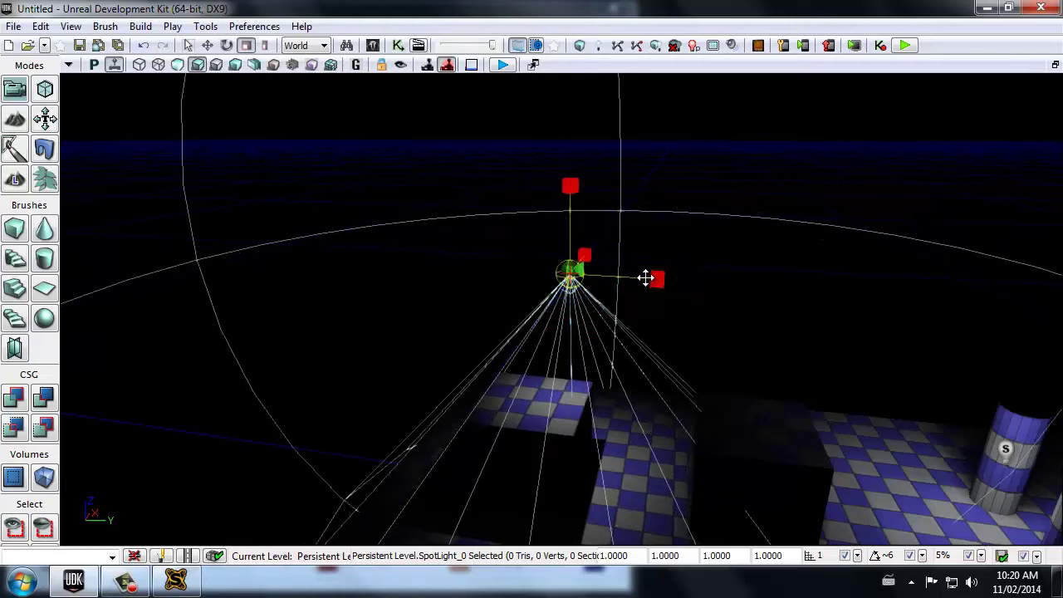
{"action": "key", "text": "space"}
{"action": "left_click_drag", "start_coordinate": [645, 278], "coordinate": [593, 272]}
Open the spot light's properties window, move it aside to compare it with the light, and close it.
{"action": "left_click_drag", "start_coordinate": [781, 341], "coordinate": [771, 362]}
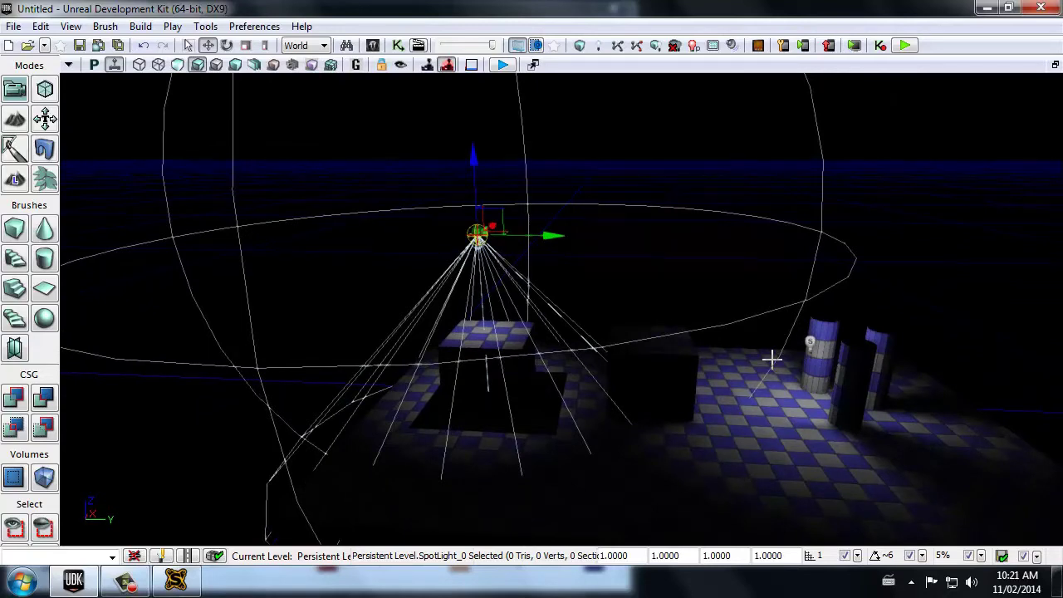
{"action": "left_click_drag", "start_coordinate": [650, 266], "coordinate": [591, 215]}
{"action": "right_click", "coordinate": [527, 264]}
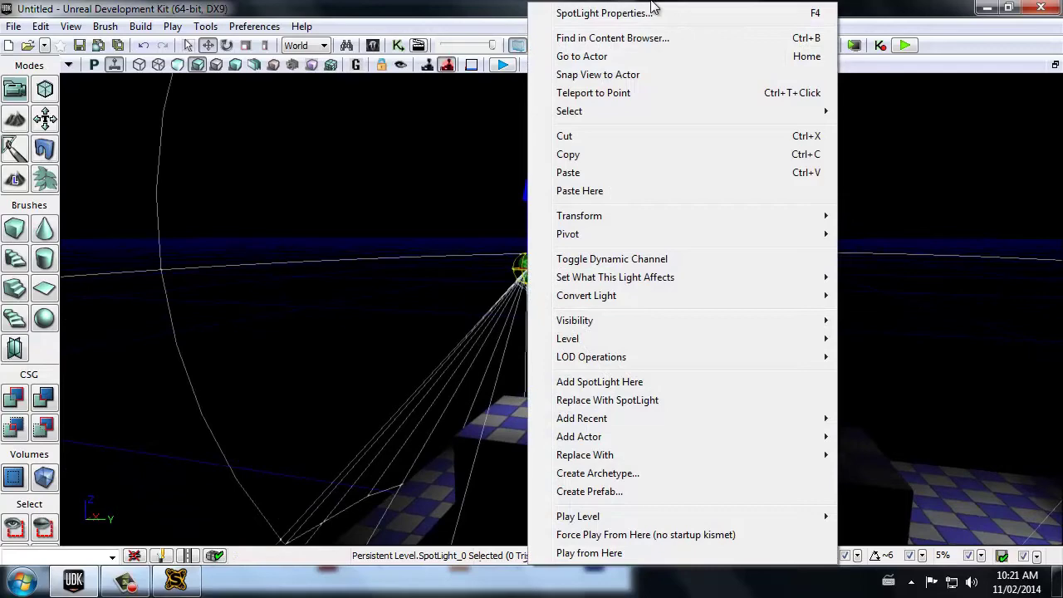
{"action": "left_click", "coordinate": [648, 13]}
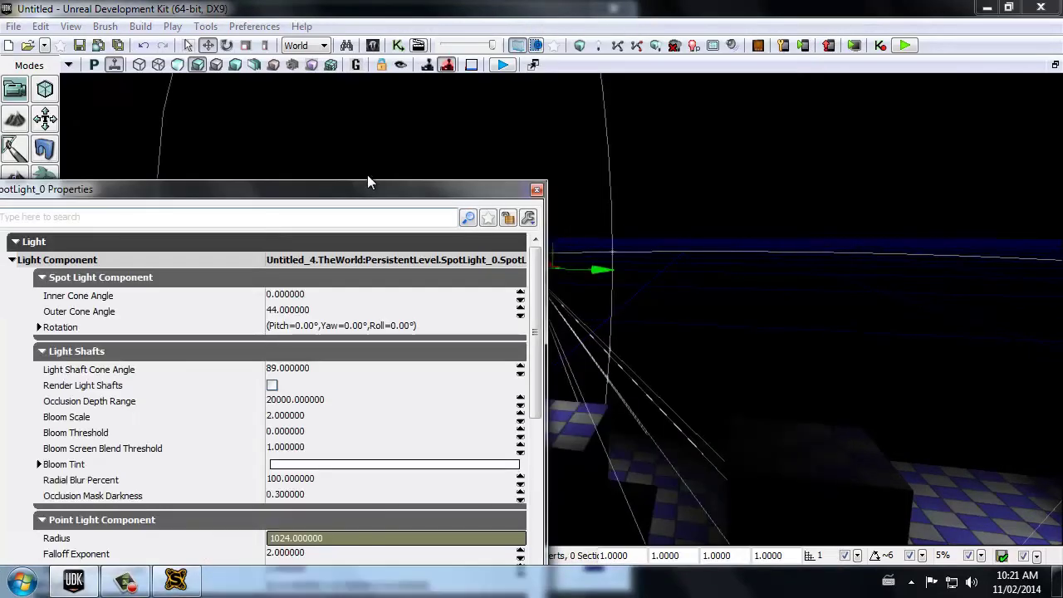
{"action": "left_click_drag", "start_coordinate": [406, 192], "coordinate": [608, 72]}
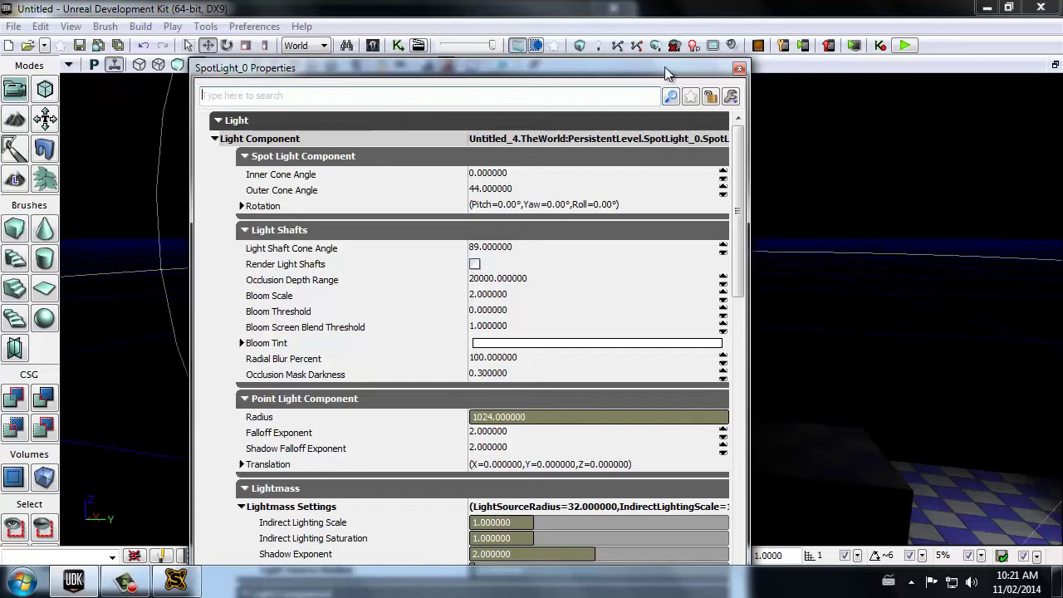
{"action": "left_click_drag", "start_coordinate": [650, 71], "coordinate": [1050, 69]}
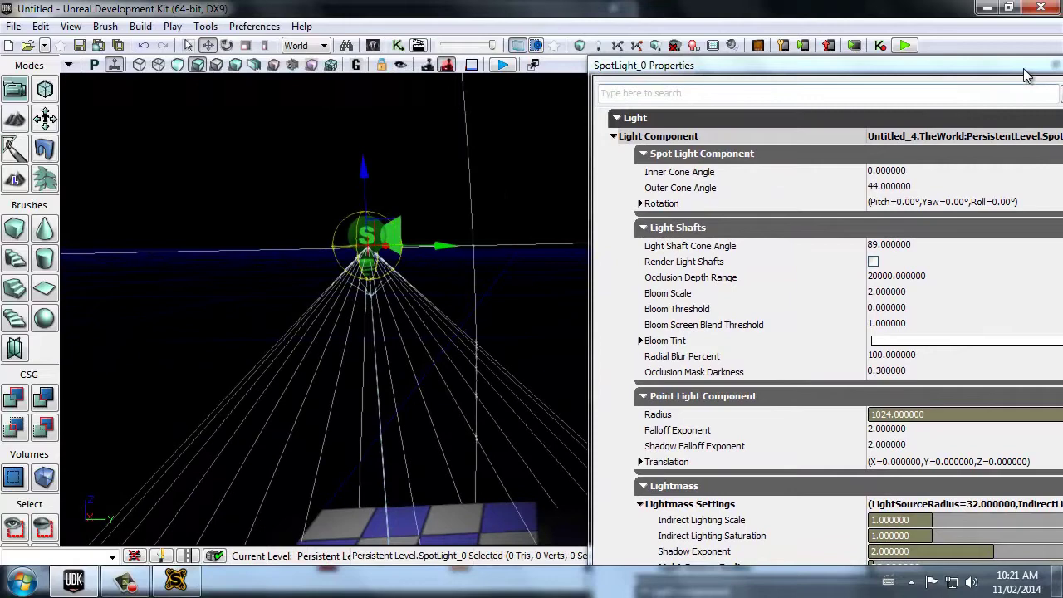
{"action": "left_click_drag", "start_coordinate": [1023, 68], "coordinate": [823, 101]}
{"action": "left_click", "coordinate": [942, 101]}
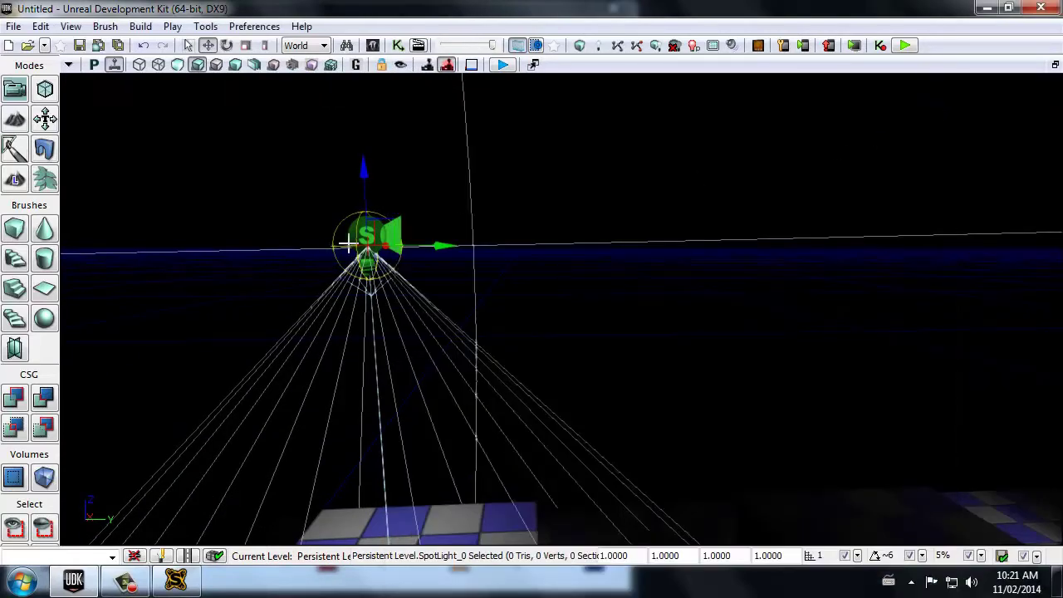
Reopen the spot light's properties beside the light and set its Outer Cone Angle to about 43.12.
{"action": "left_click", "coordinate": [403, 246]}
{"action": "left_click", "coordinate": [372, 232]}
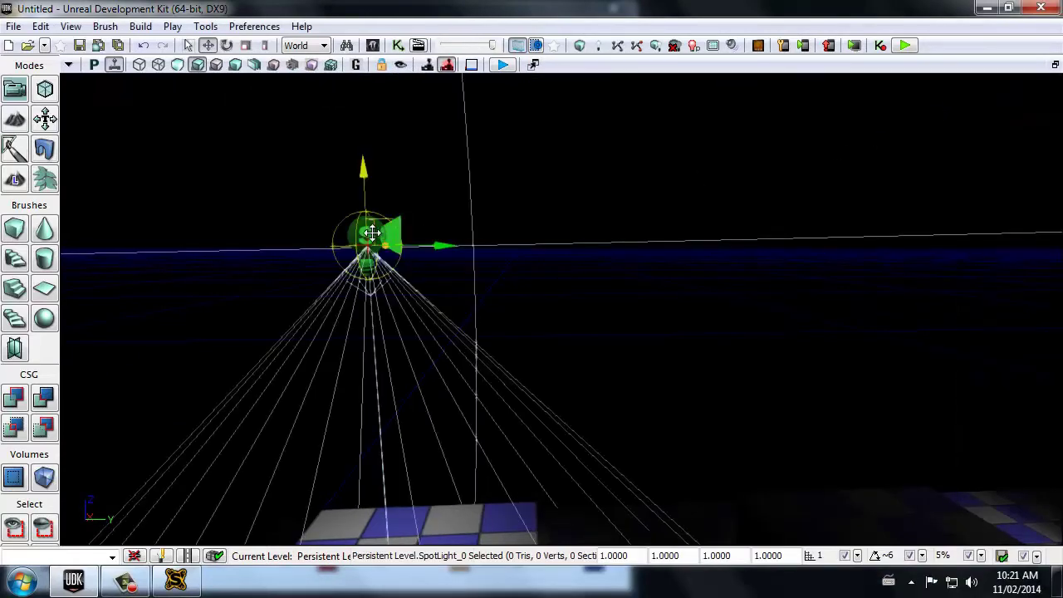
{"action": "double_click", "coordinate": [372, 232]}
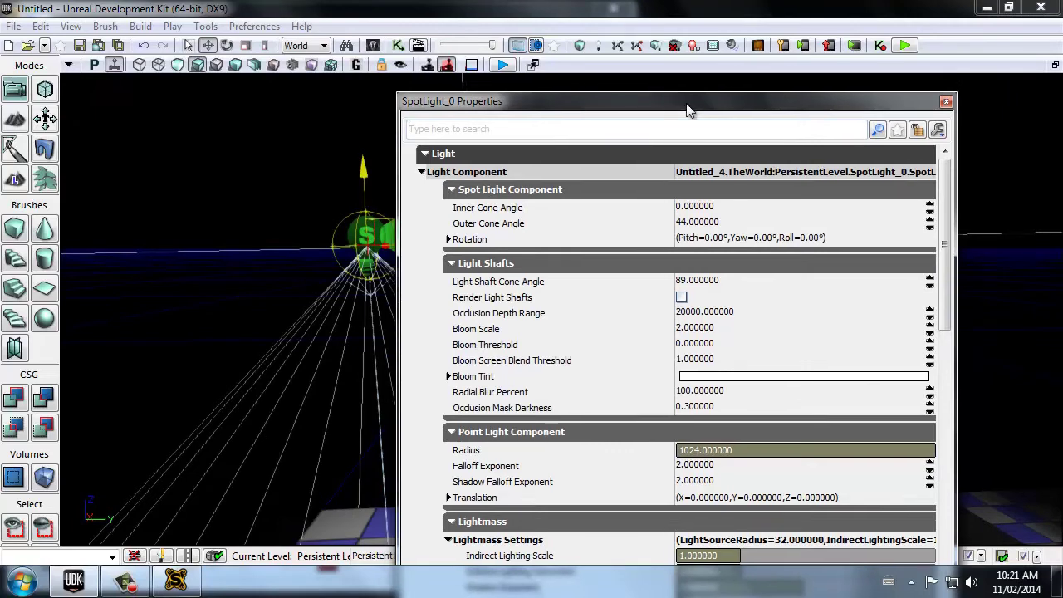
{"action": "left_click_drag", "start_coordinate": [673, 98], "coordinate": [758, 64]}
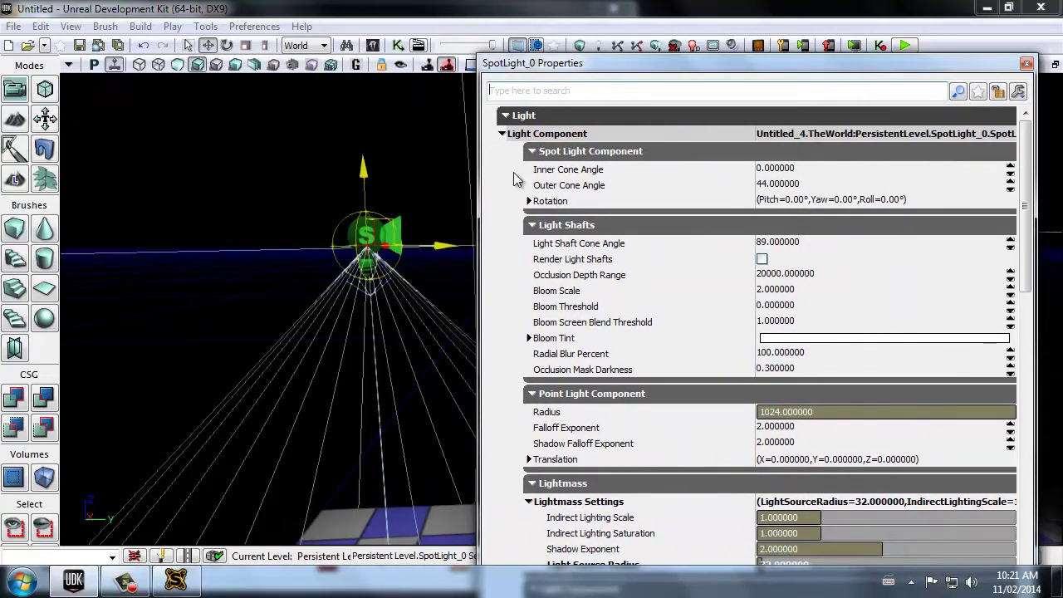
{"action": "left_click", "coordinate": [587, 186]}
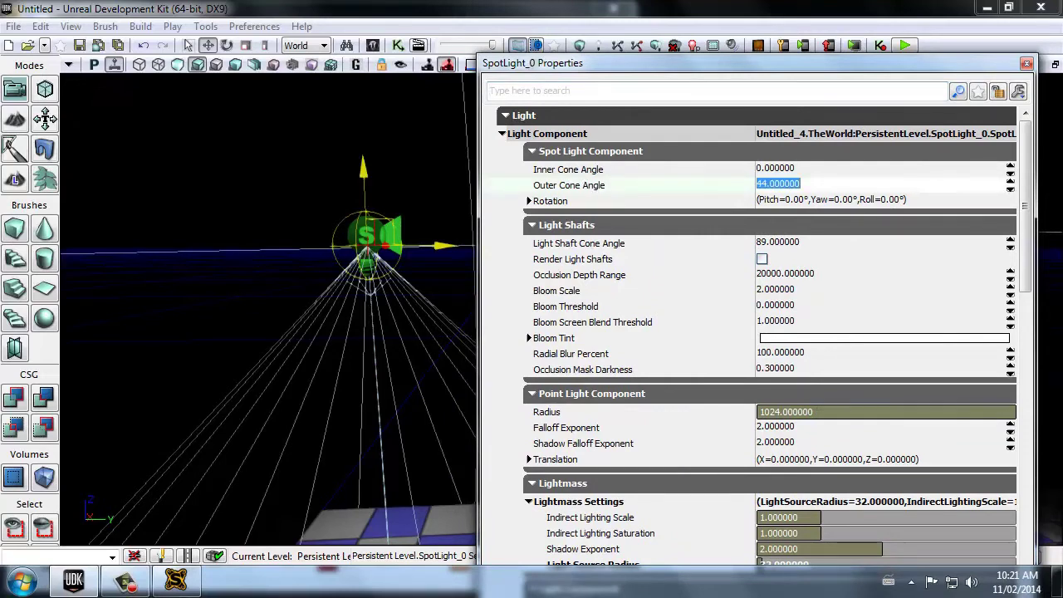
{"action": "left_click_drag", "start_coordinate": [1010, 184], "coordinate": [1009, 234]}
{"action": "left_click_drag", "start_coordinate": [1010, 185], "coordinate": [1010, 185]}
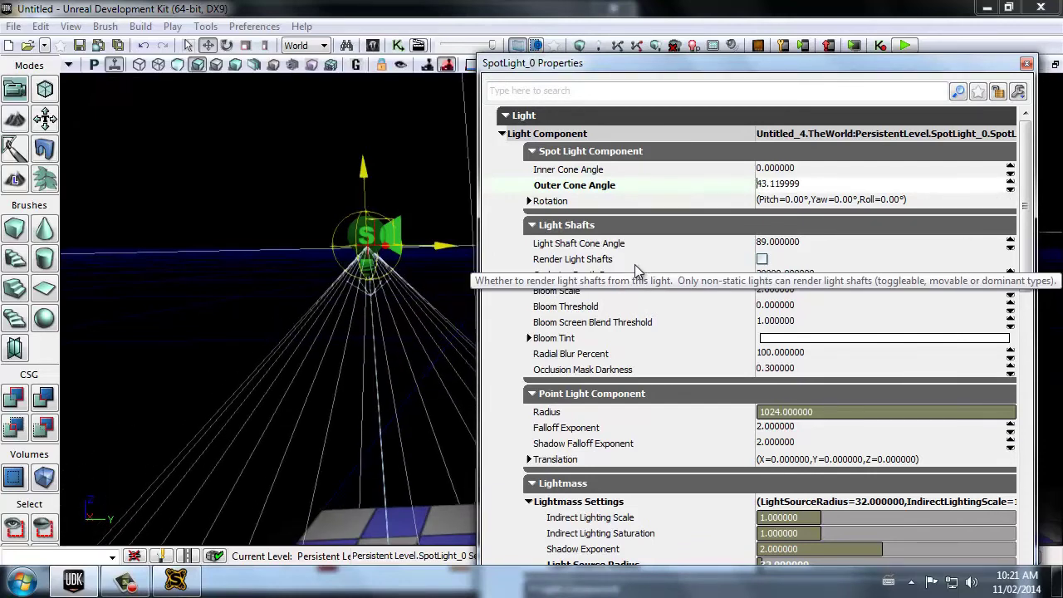
Set the spot light's Radius to about 361.8 in its point light component settings.
{"action": "scroll", "coordinate": [646, 338], "scroll_direction": "down", "scroll_amount": 1}
{"action": "scroll", "coordinate": [646, 338], "scroll_direction": "down", "scroll_amount": 2}
{"action": "left_click_drag", "start_coordinate": [828, 346], "coordinate": [863, 345]}
{"action": "key", "text": "space"}
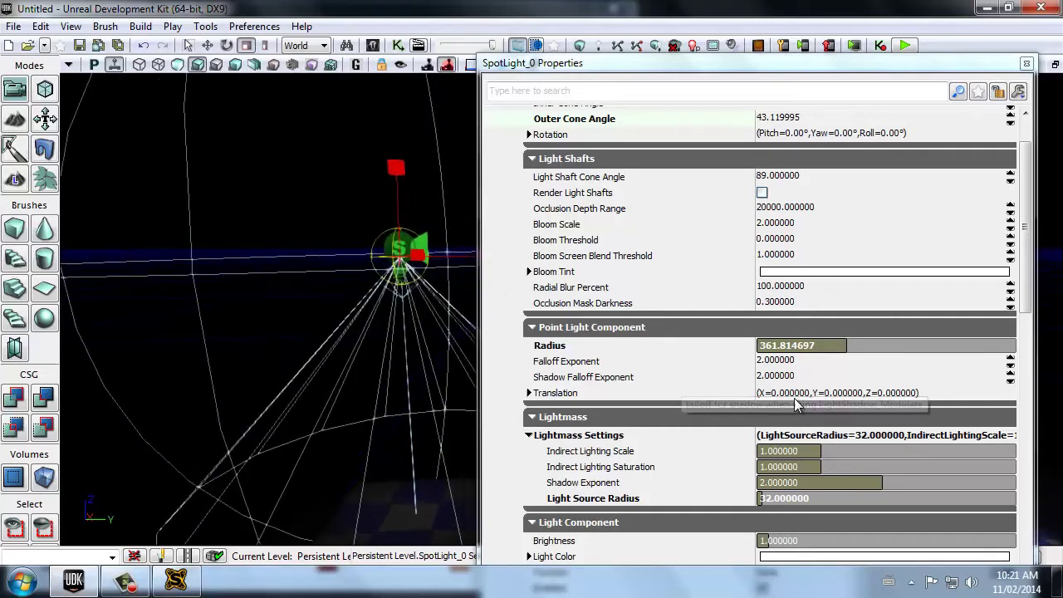
Set the spot light's Brightness to about 14.06 and inspect the lit top of the block.
{"action": "left_click_drag", "start_coordinate": [1026, 311], "coordinate": [1028, 377]}
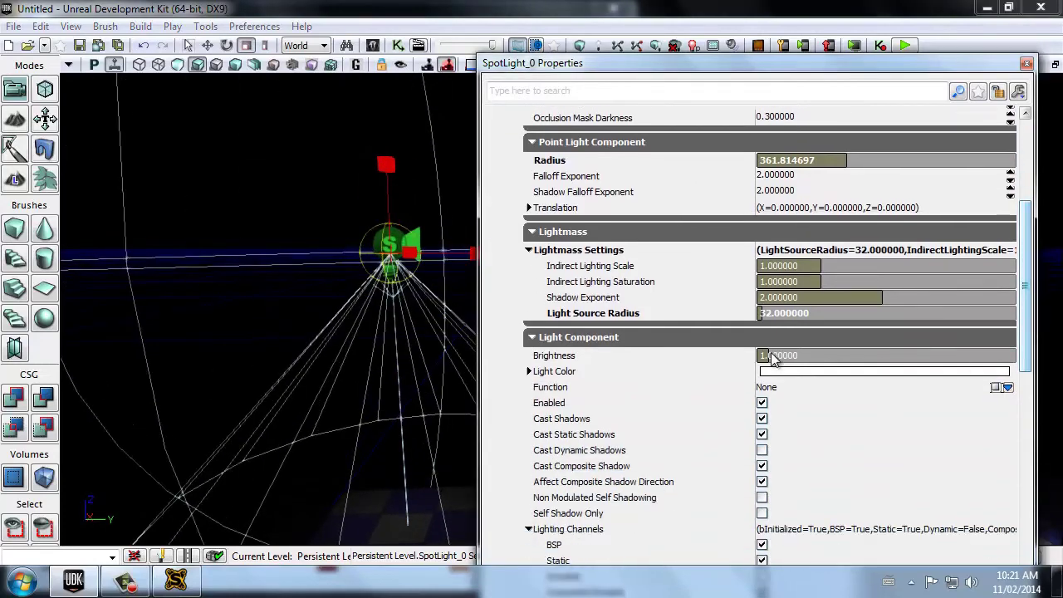
{"action": "left_click_drag", "start_coordinate": [767, 355], "coordinate": [939, 349]}
{"action": "right_click_drag", "start_coordinate": [395, 477], "coordinate": [434, 391]}
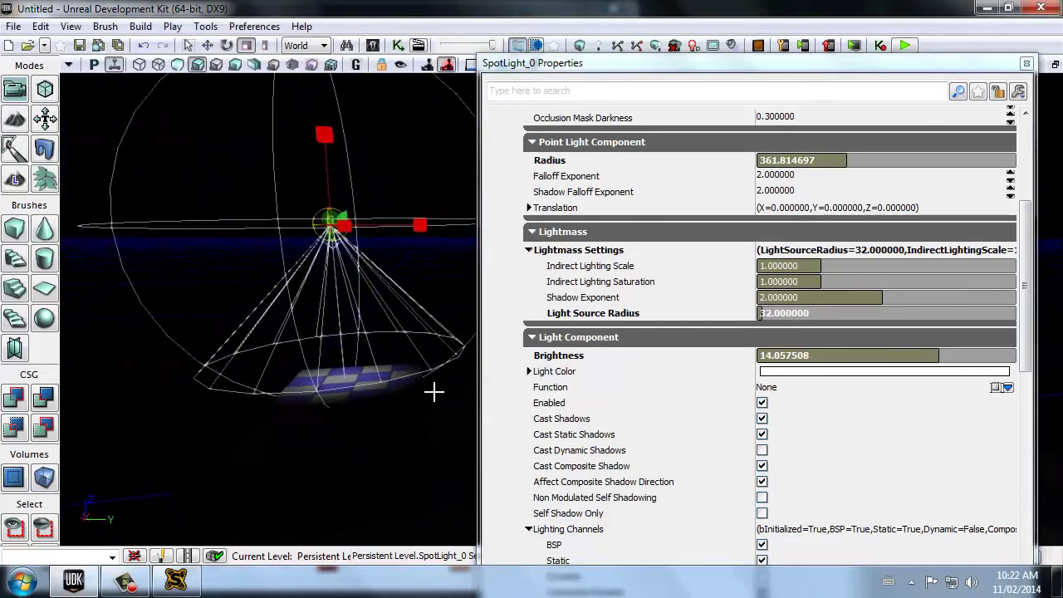
Expand the spot light's Light Color setting to examine its B, G, R and A channels beside the lit block.
{"action": "double_click", "coordinate": [557, 372]}
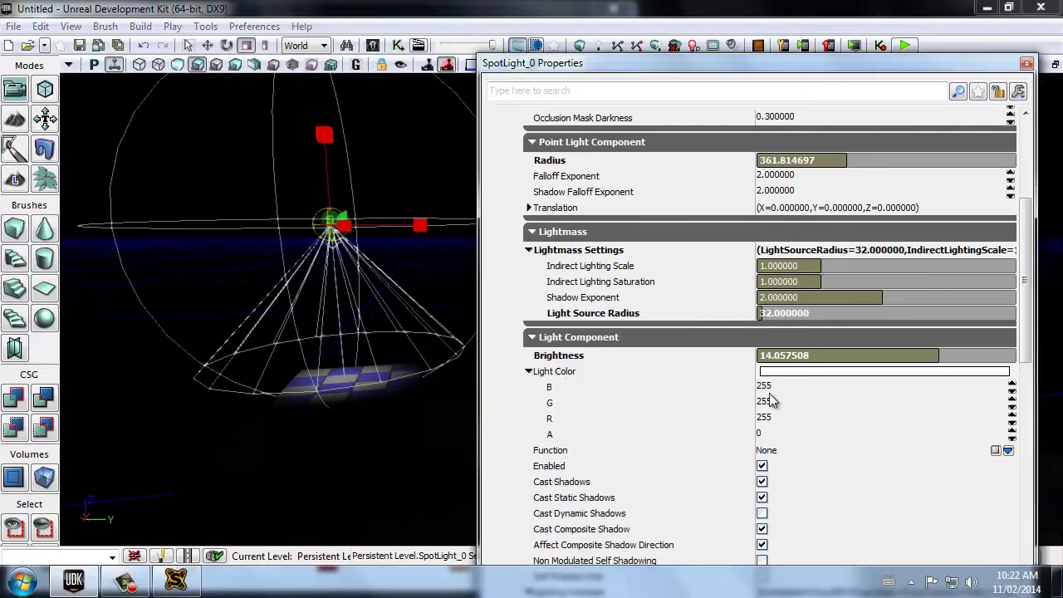
{"action": "right_click_drag", "start_coordinate": [331, 357], "coordinate": [283, 298]}
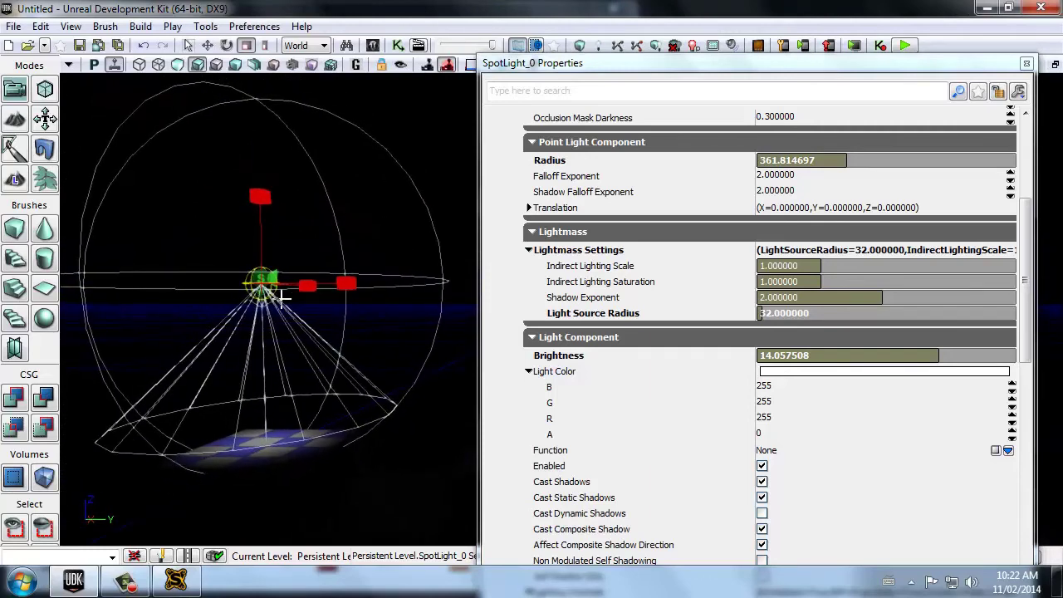
{"action": "right_click_drag", "start_coordinate": [327, 419], "coordinate": [414, 450]}
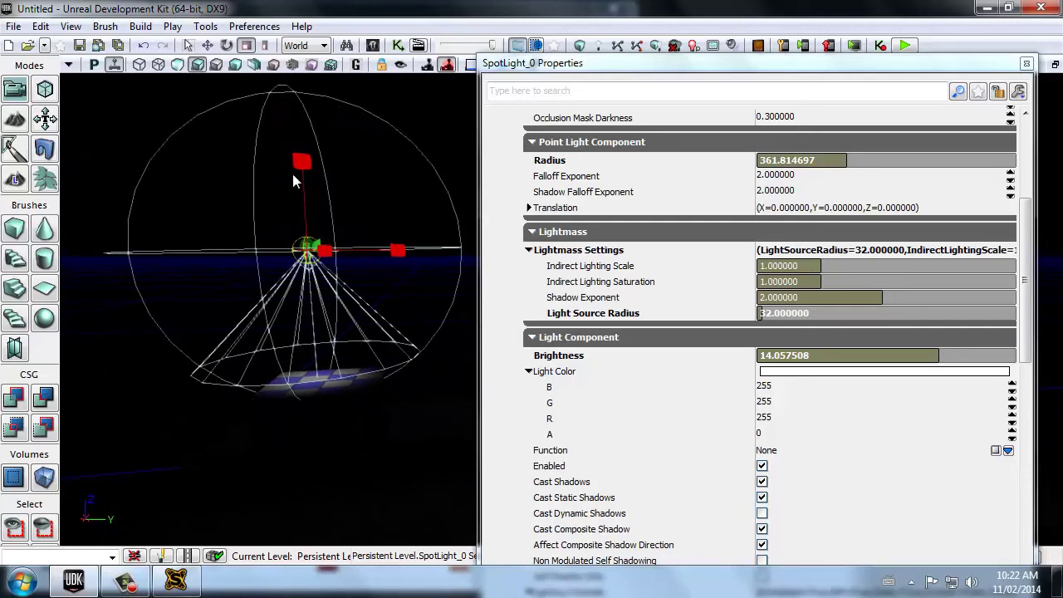
Scale the spot light up to a radius of about 1531 so it lights the floor around the block.
{"action": "left_click_drag", "start_coordinate": [300, 158], "coordinate": [285, 115]}
{"action": "right_click_drag", "start_coordinate": [309, 462], "coordinate": [313, 470]}
{"action": "left_click_drag", "start_coordinate": [313, 469], "coordinate": [314, 470]}
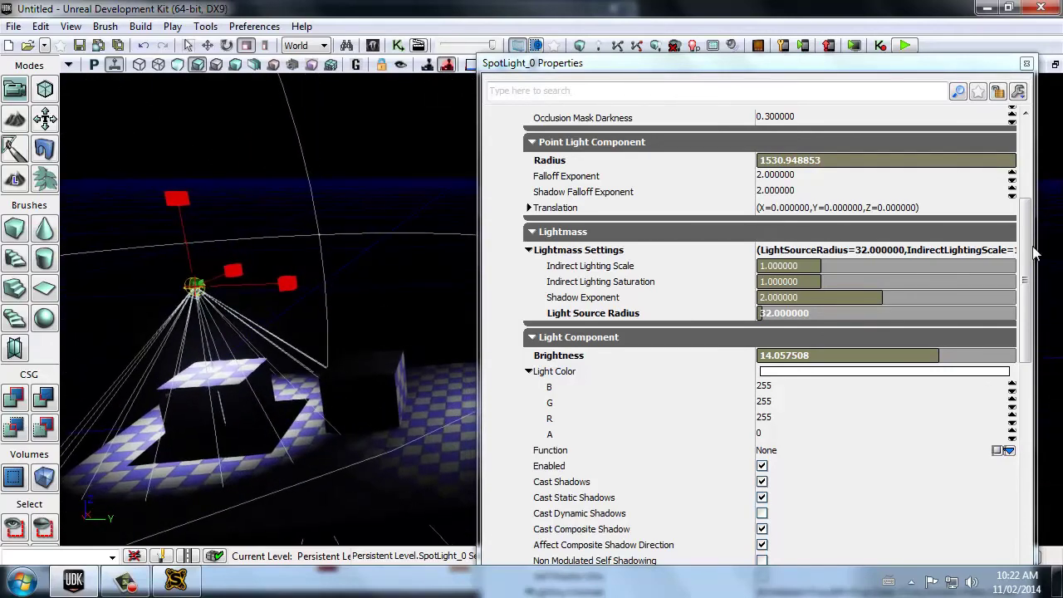
Close the spot light's properties and scale the light down until its cone only reaches around the block.
{"action": "left_click_drag", "start_coordinate": [1028, 214], "coordinate": [1025, 116]}
{"action": "left_click", "coordinate": [1027, 64]}
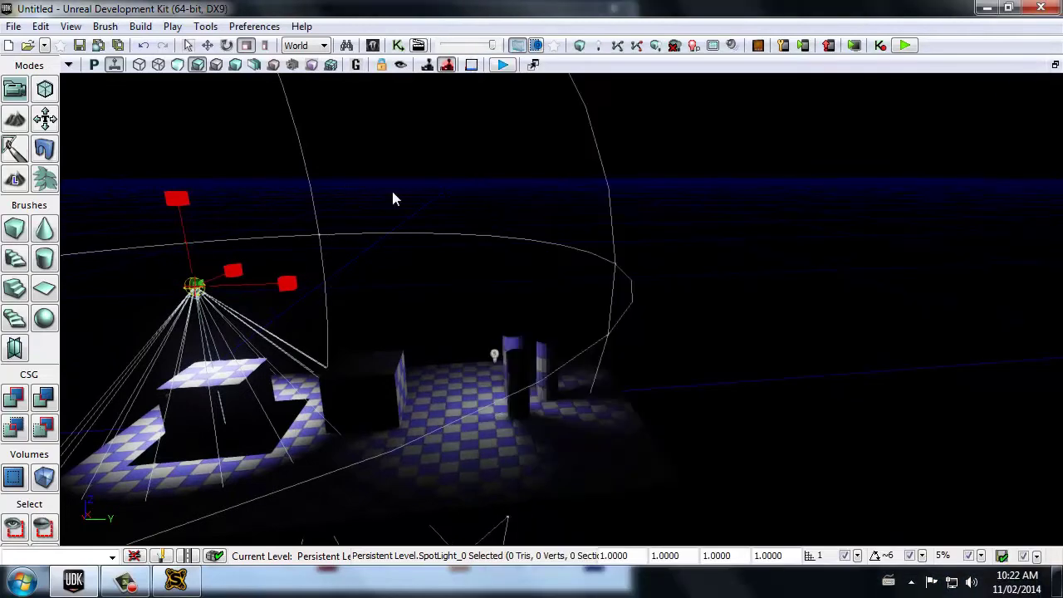
{"action": "left_click_drag", "start_coordinate": [176, 197], "coordinate": [177, 238]}
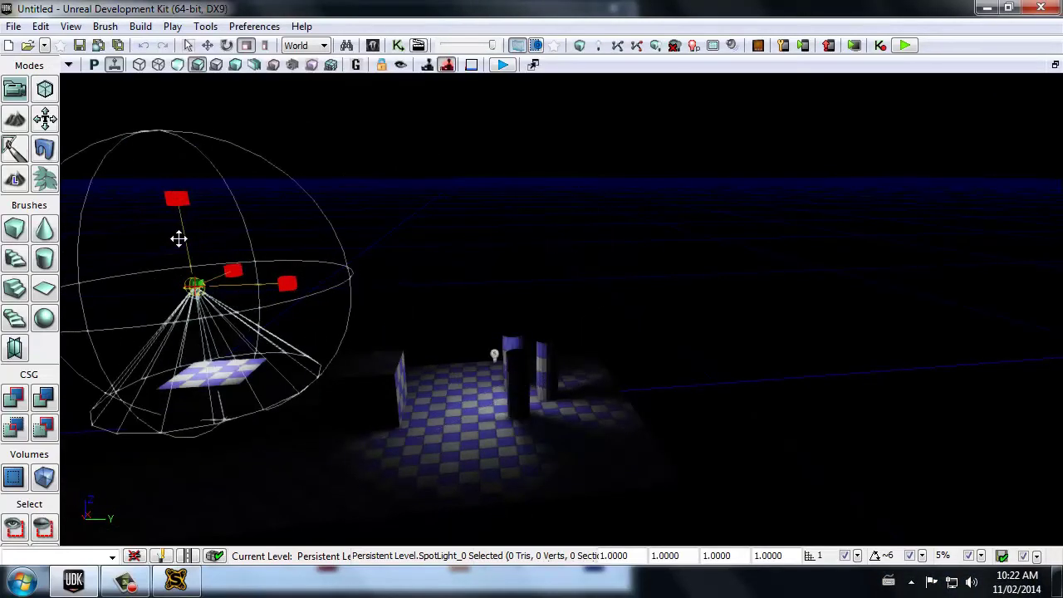
Scale the point light by the cylinders up to a radius of about 996 and set its Brightness to about 2.75.
{"action": "left_click", "coordinate": [494, 355]}
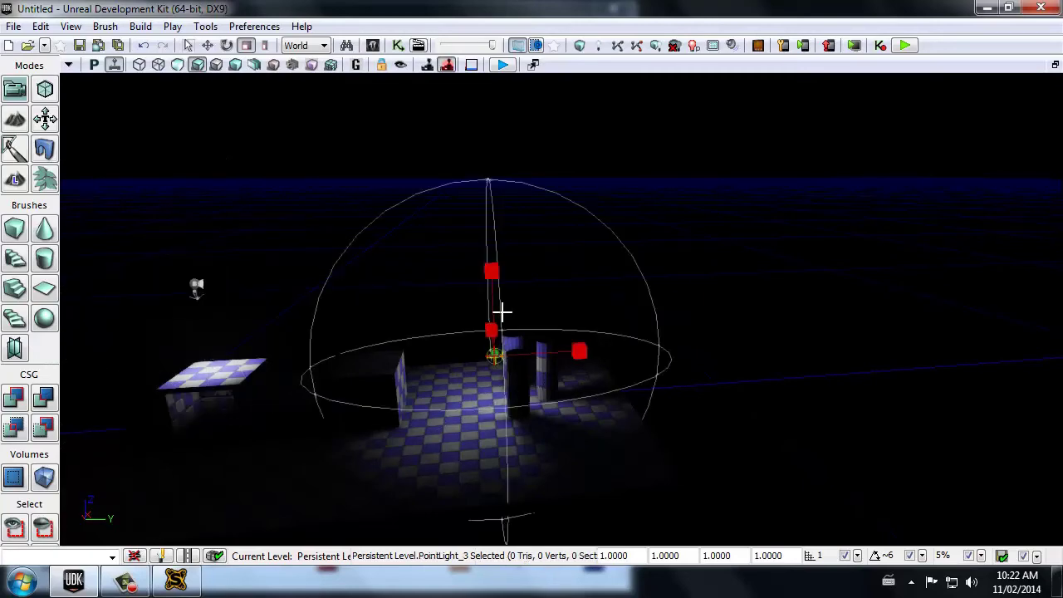
{"action": "mouse_move", "coordinate": [491, 299]}
{"action": "left_mouse_down"}
{"action": "mouse_move", "coordinate": [494, 268]}
{"action": "mouse_move", "coordinate": [493, 301]}
{"action": "mouse_move", "coordinate": [502, 285]}
{"action": "left_mouse_up"}
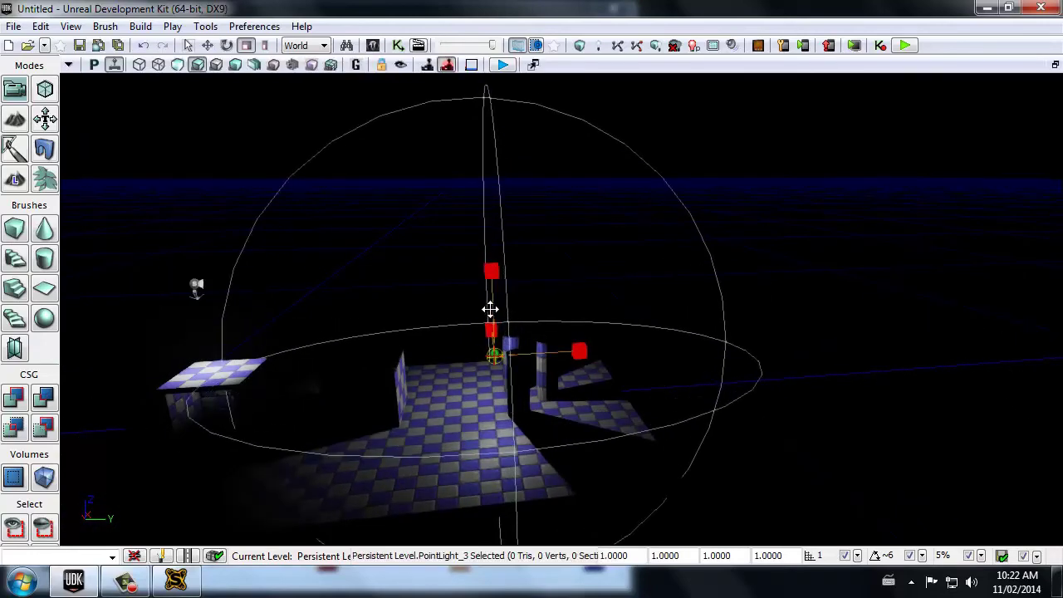
{"action": "double_click", "coordinate": [493, 359]}
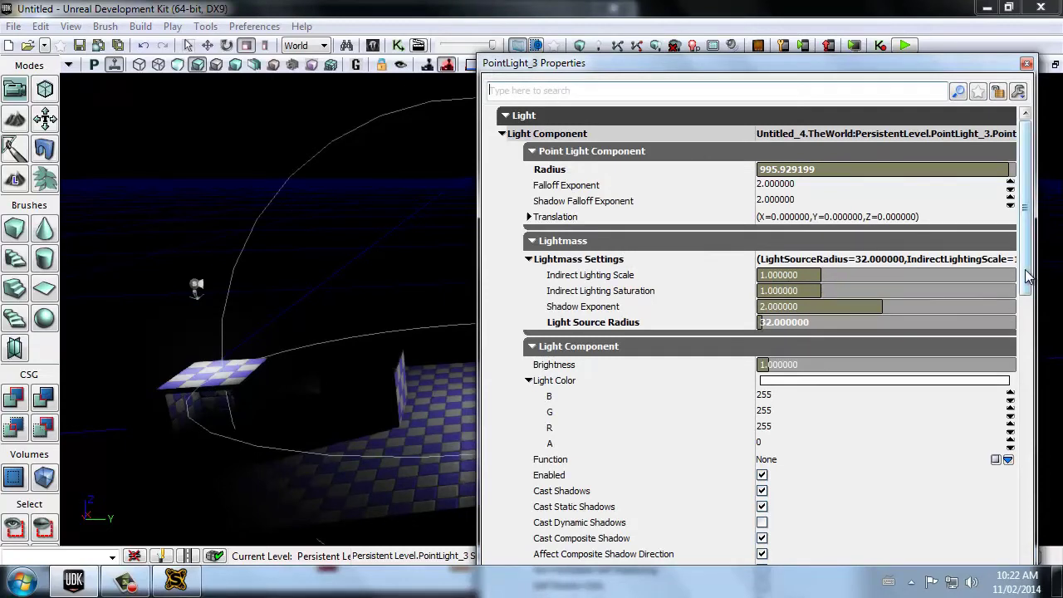
{"action": "scroll", "coordinate": [1026, 282], "scroll_direction": "down", "scroll_amount": 4}
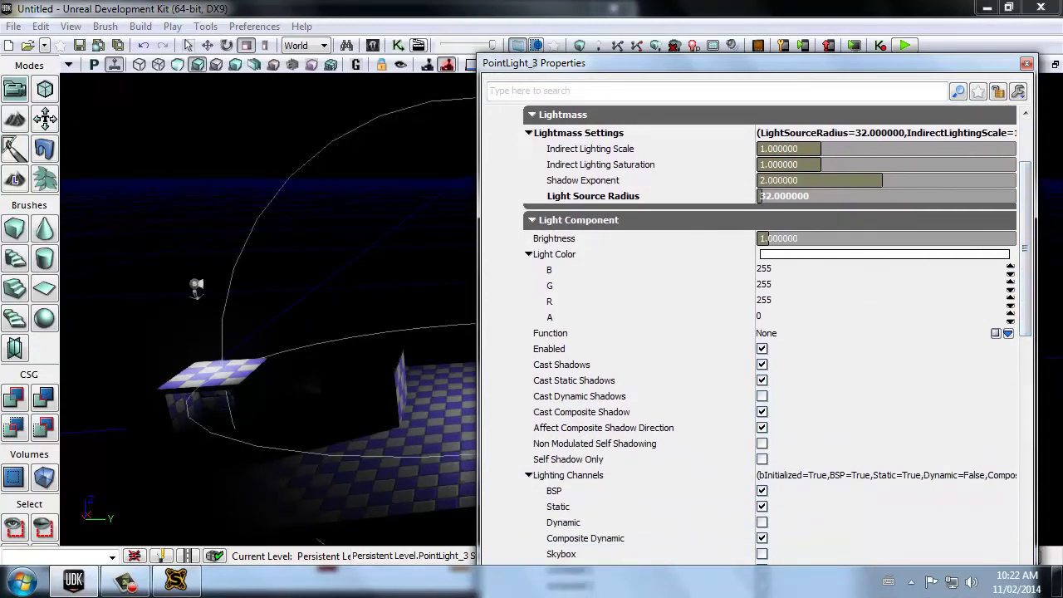
{"action": "left_click_drag", "start_coordinate": [762, 238], "coordinate": [791, 241]}
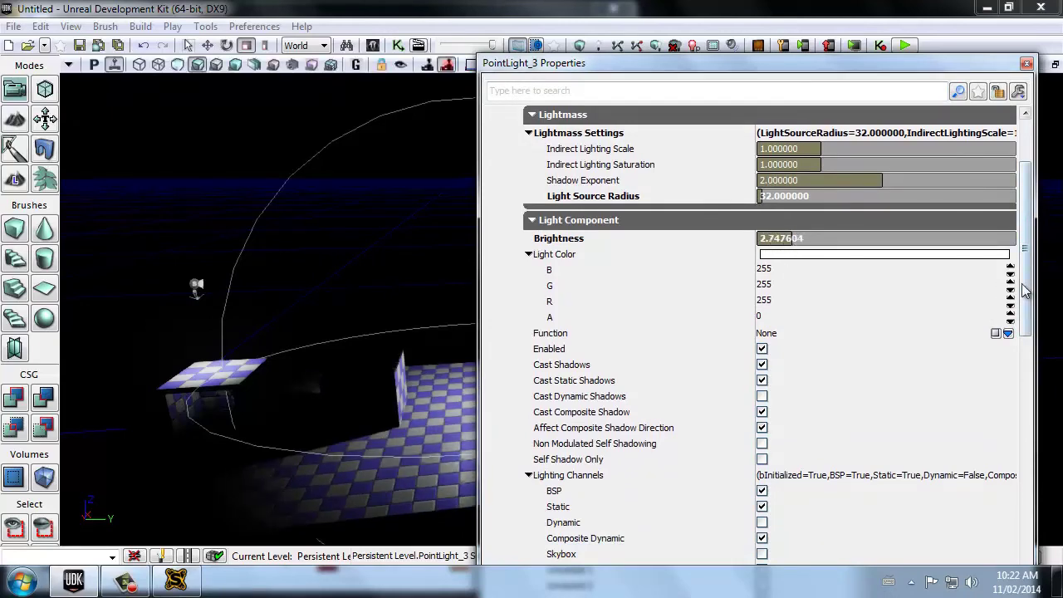
{"action": "scroll", "coordinate": [1034, 216], "scroll_direction": "up", "scroll_amount": 3}
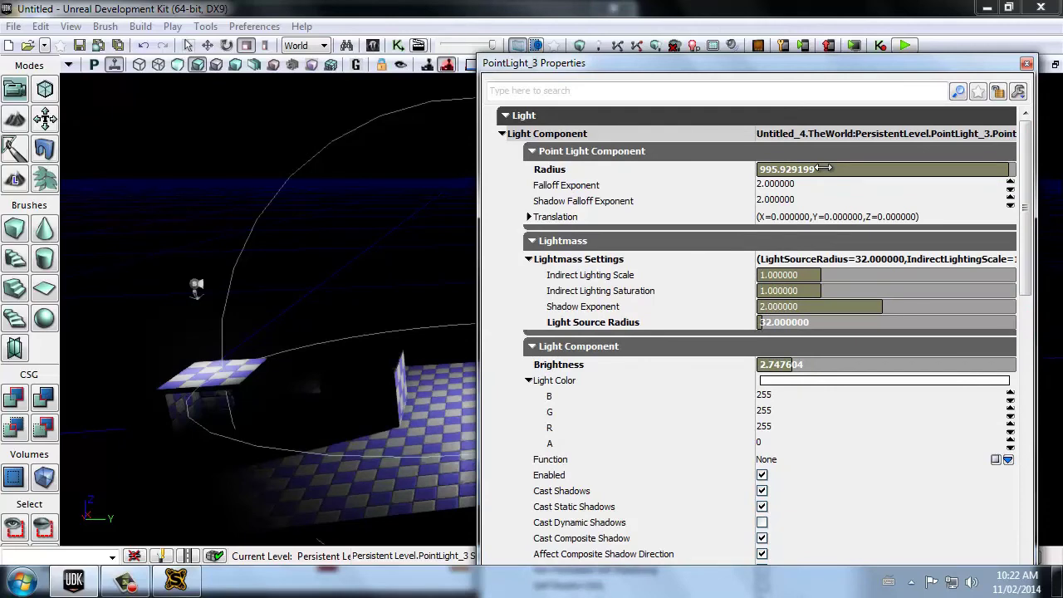
{"action": "key", "text": "f"}
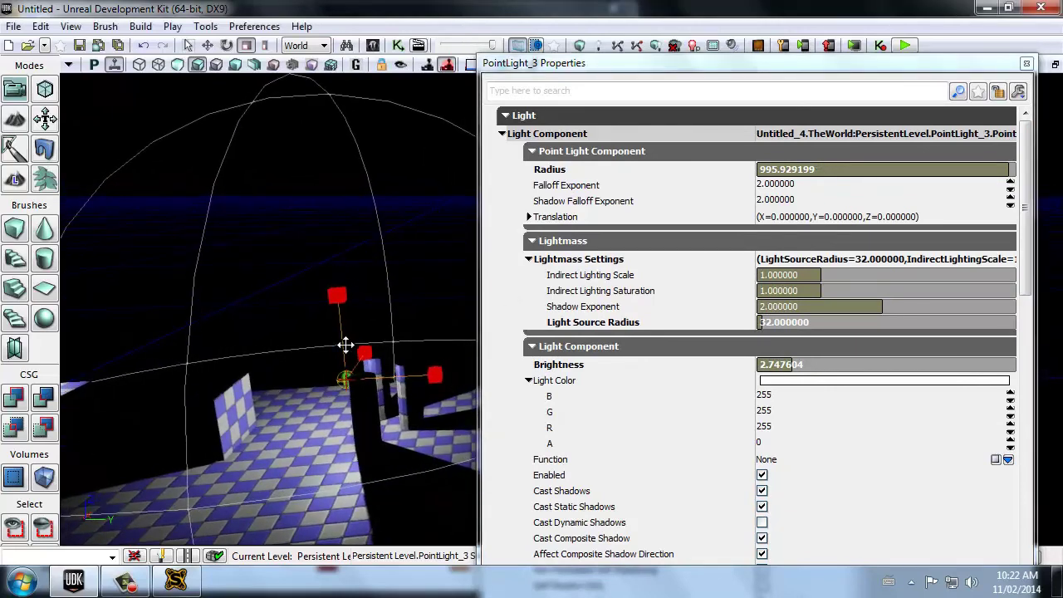
{"action": "left_click", "coordinate": [1026, 63]}
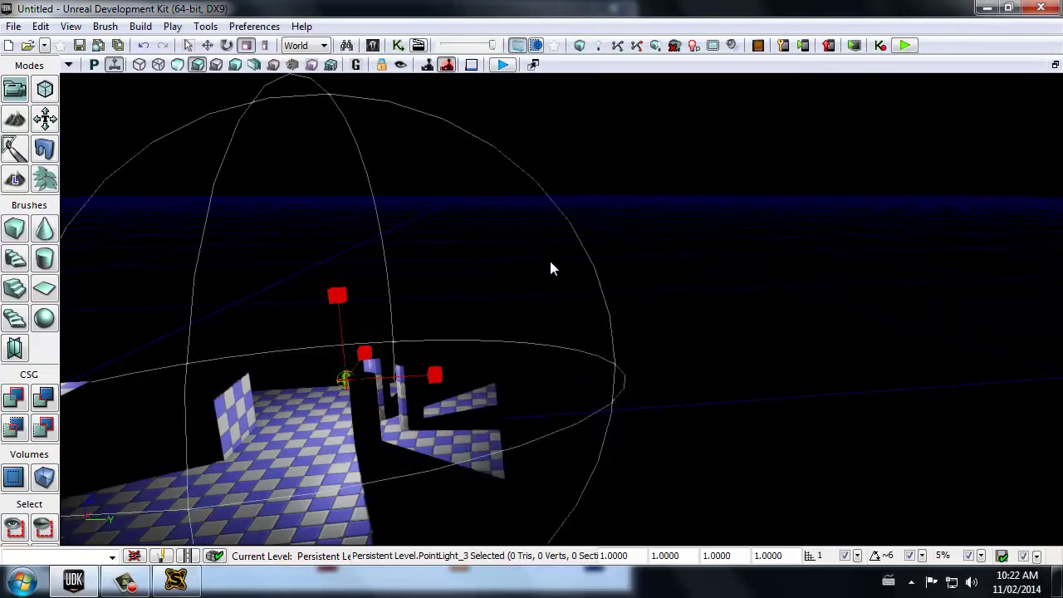
Scale the point light down so that it only lights the floor and objects near the cylinders.
{"action": "right_click_drag", "start_coordinate": [550, 263], "coordinate": [639, 261]}
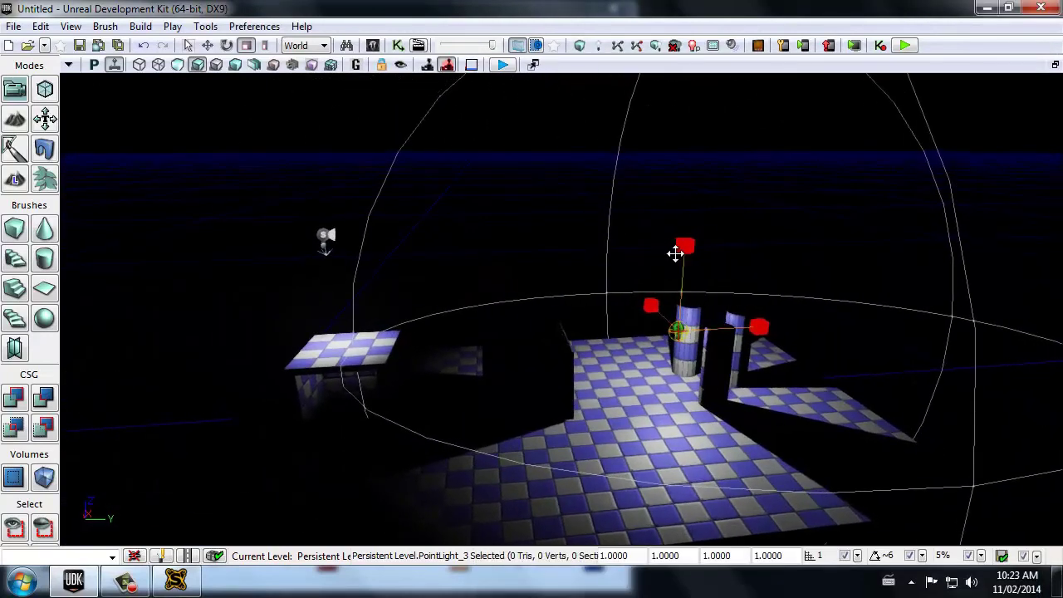
{"action": "mouse_move", "coordinate": [675, 253]}
{"action": "left_mouse_down"}
{"action": "mouse_move", "coordinate": [664, 252]}
{"action": "mouse_move", "coordinate": [676, 244]}
{"action": "mouse_move", "coordinate": [671, 257]}
{"action": "left_mouse_up"}
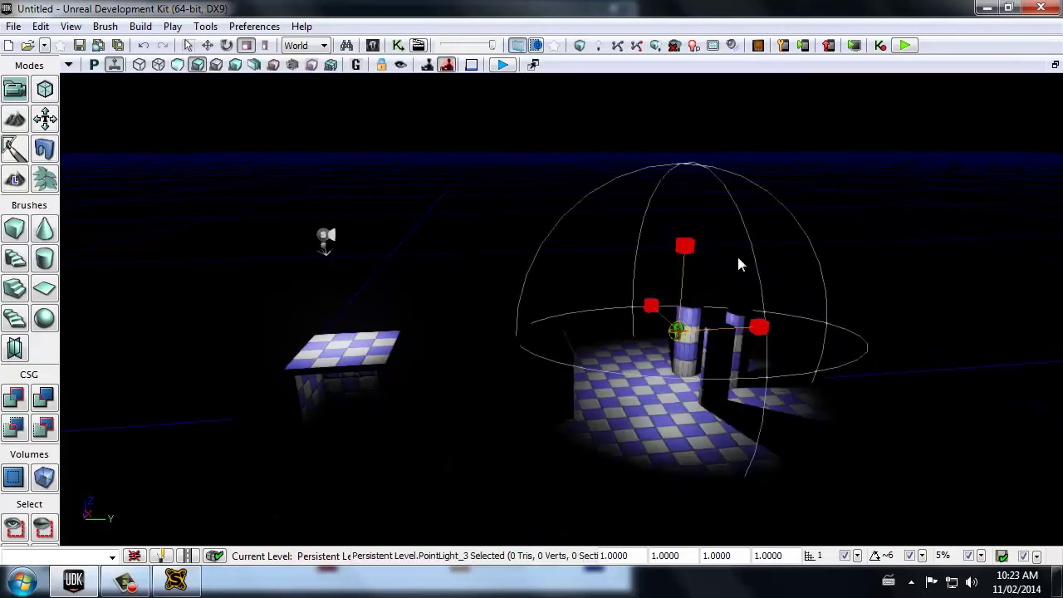
{"action": "mouse_move", "coordinate": [903, 255]}
{"action": "right_mouse_down"}
{"action": "mouse_move", "coordinate": [808, 261]}
{"action": "mouse_move", "coordinate": [913, 257]}
{"action": "right_mouse_up"}
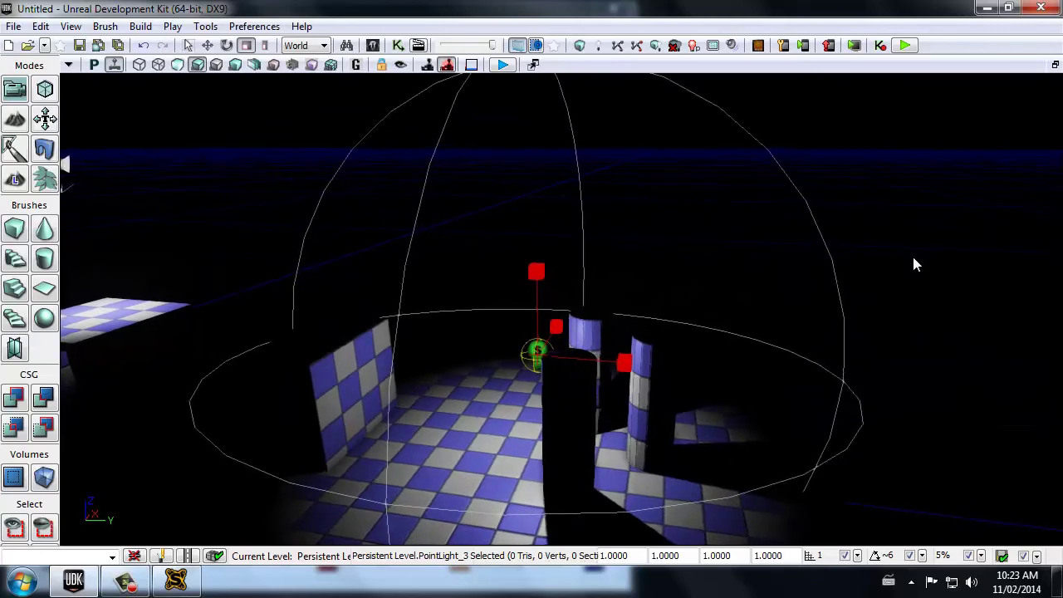
Switch to the move tool and move the point light along the Y axis in among the cylinders.
{"action": "left_click_drag", "start_coordinate": [922, 264], "coordinate": [772, 285]}
{"action": "key", "text": "space"}
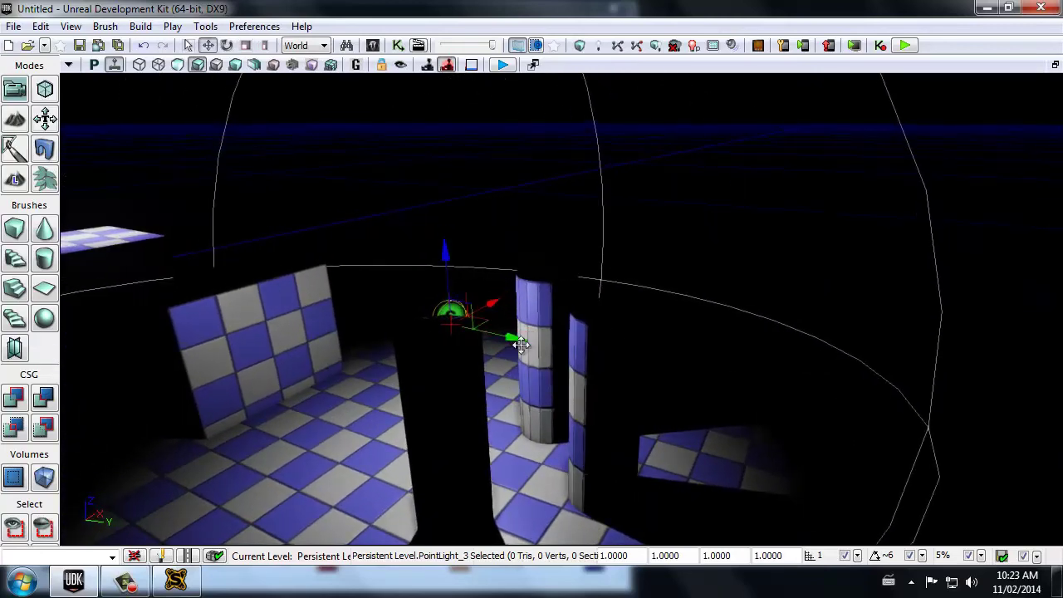
{"action": "left_click_drag", "start_coordinate": [521, 344], "coordinate": [647, 384]}
{"action": "left_click_drag", "start_coordinate": [341, 260], "coordinate": [308, 241]}
Select the spot light above the block and compare it with the point light's area from different sides.
{"action": "left_click", "coordinate": [154, 221]}
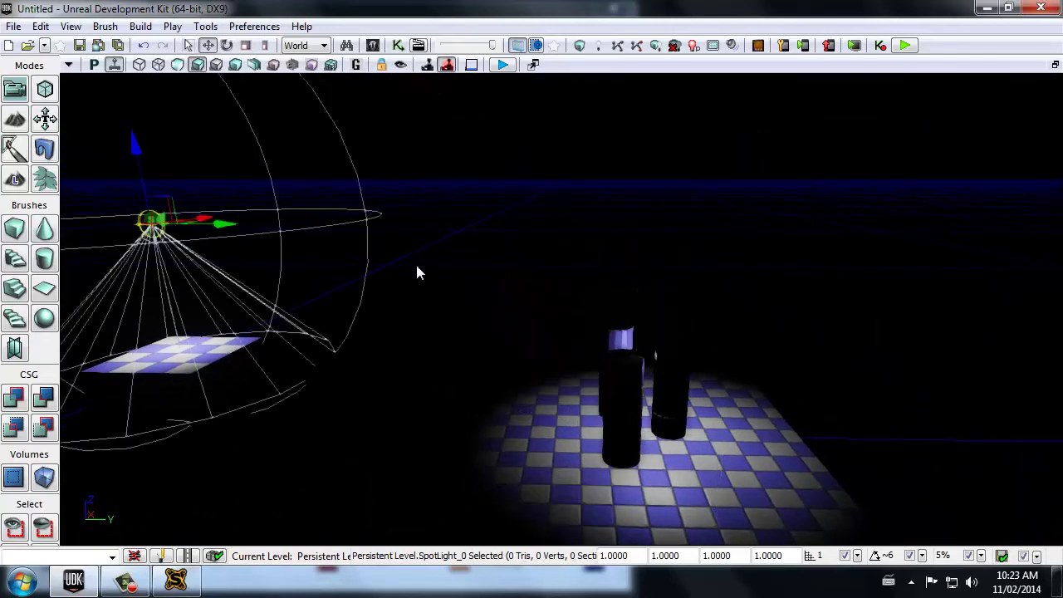
{"action": "right_click_drag", "start_coordinate": [415, 262], "coordinate": [437, 248]}
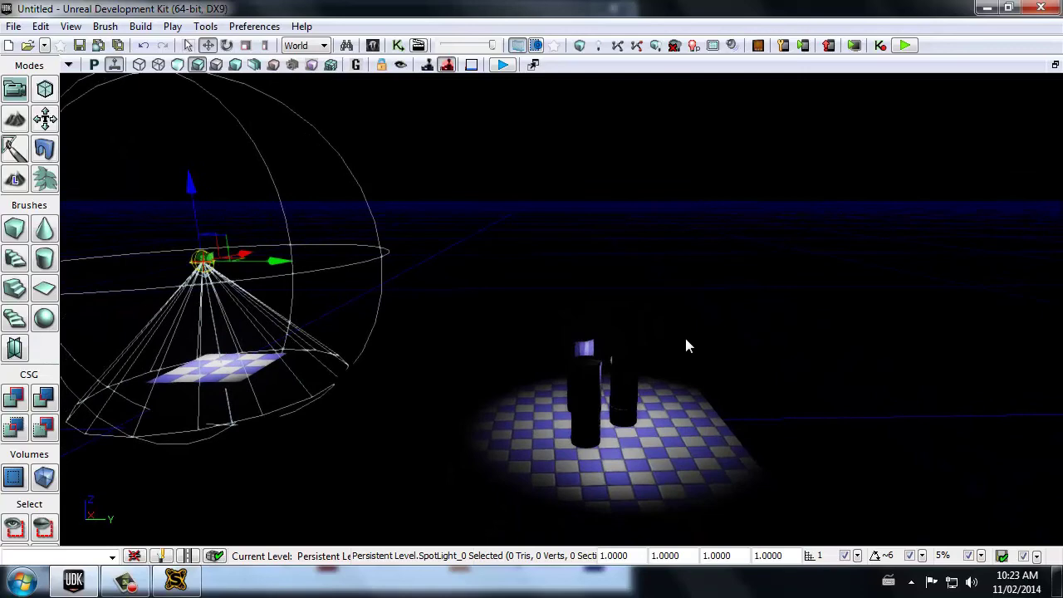
{"action": "left_click_drag", "start_coordinate": [685, 346], "coordinate": [325, 387]}
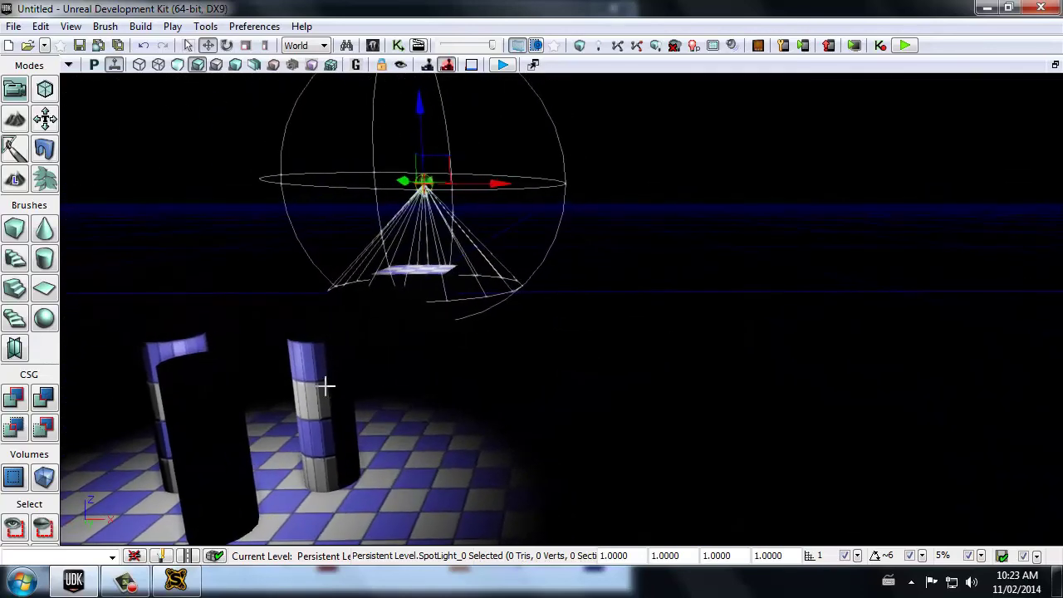
{"action": "left_click", "coordinate": [266, 384]}
{"action": "left_click_drag", "start_coordinate": [253, 374], "coordinate": [279, 368]}
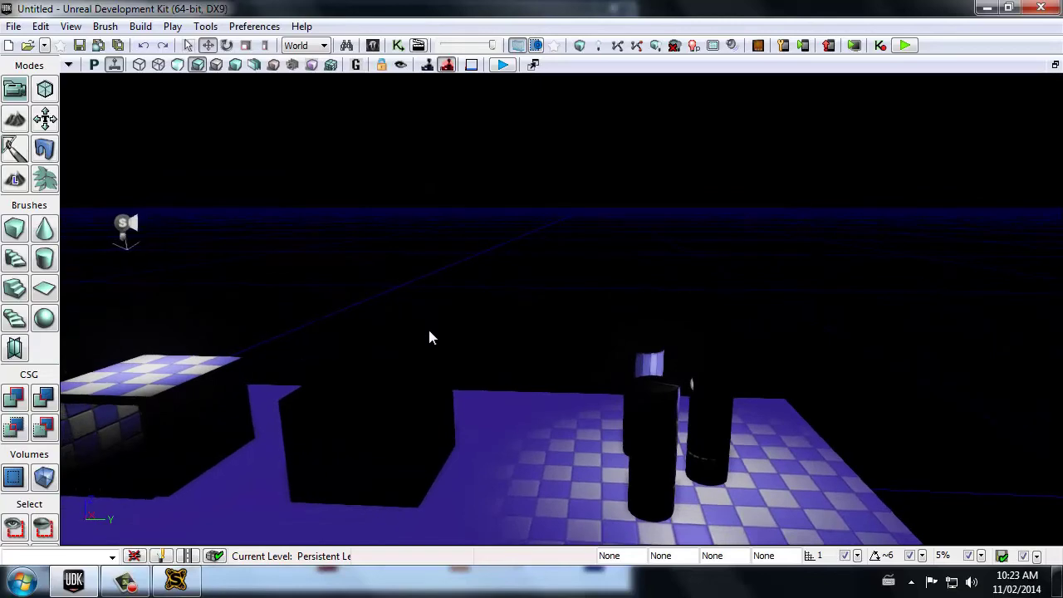
{"action": "left_click", "coordinate": [498, 309]}
{"action": "key", "text": "ctrl+z"}
{"action": "key", "text": "ctrl+z"}
Select the point light and the spot light together to compare their areas of influence side by side.
{"action": "left_click", "coordinate": [691, 385]}
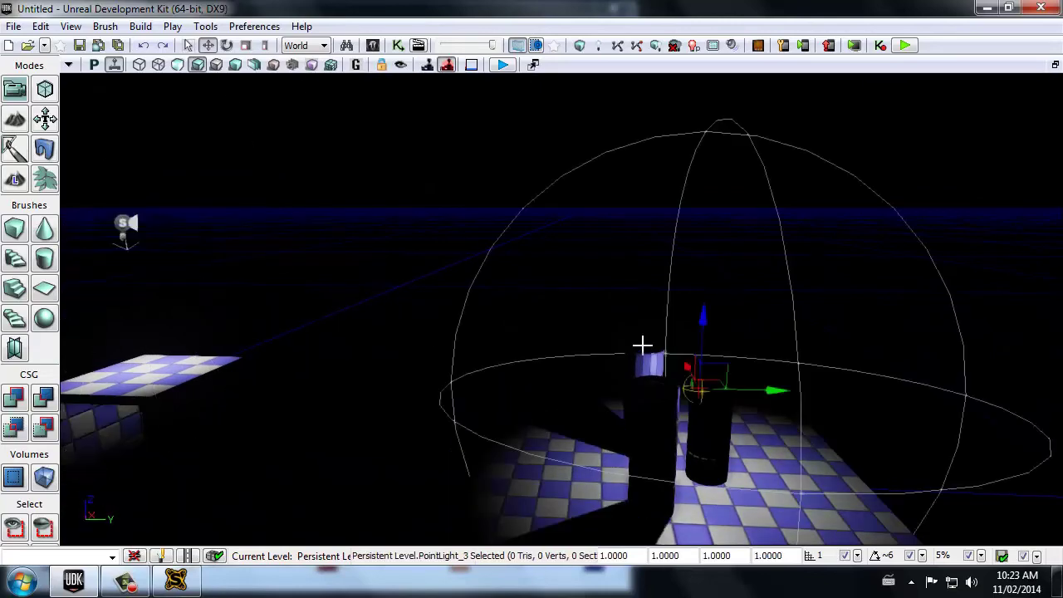
{"action": "left_click", "coordinate": [122, 225], "text": "ctrl"}
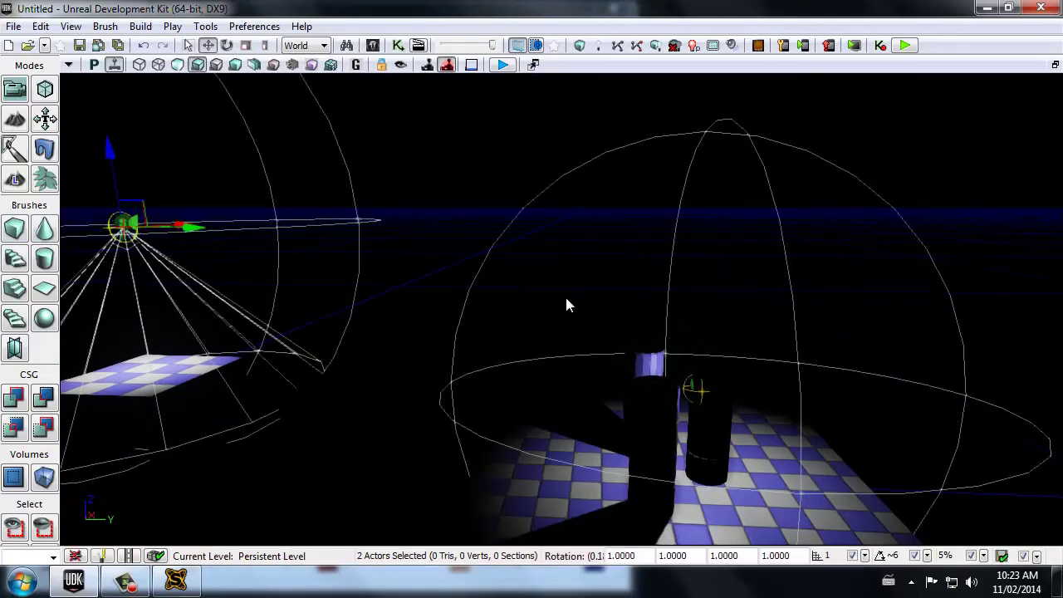
{"action": "scroll", "coordinate": [565, 300], "scroll_direction": "down", "scroll_amount": 5}
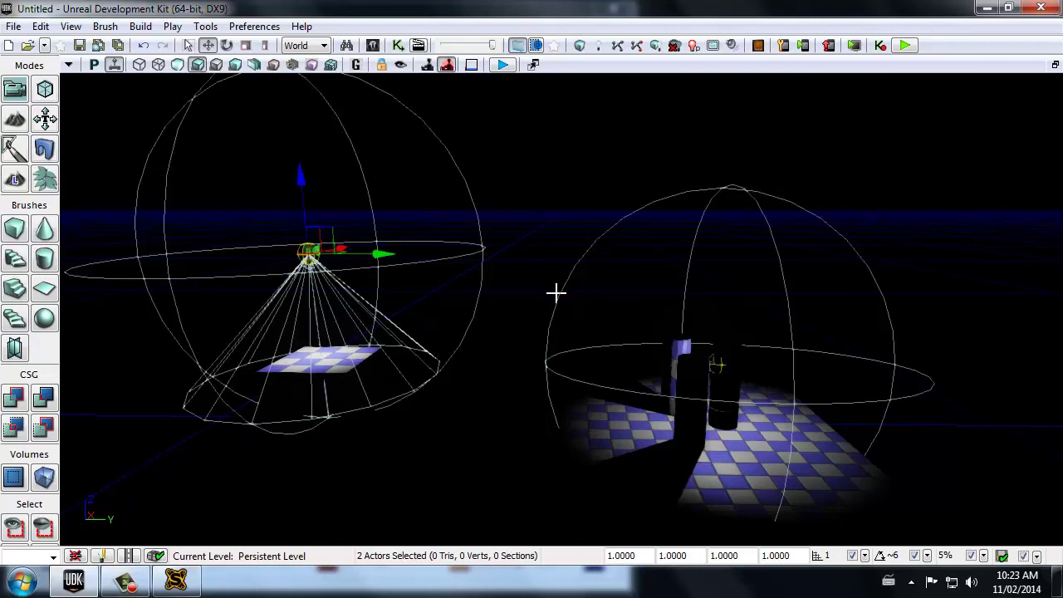
{"action": "mouse_move", "coordinate": [131, 591]}
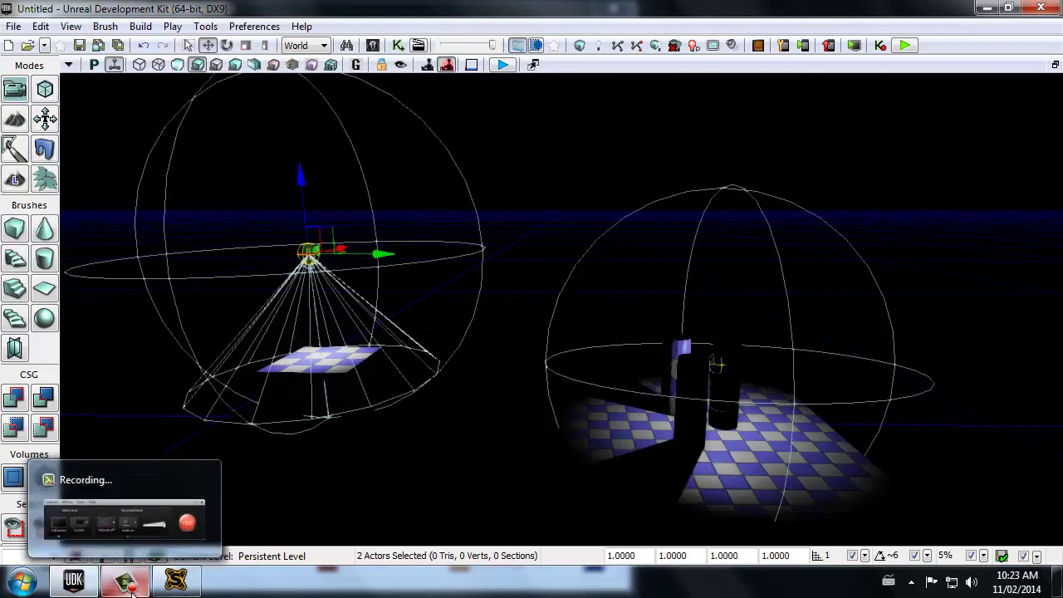